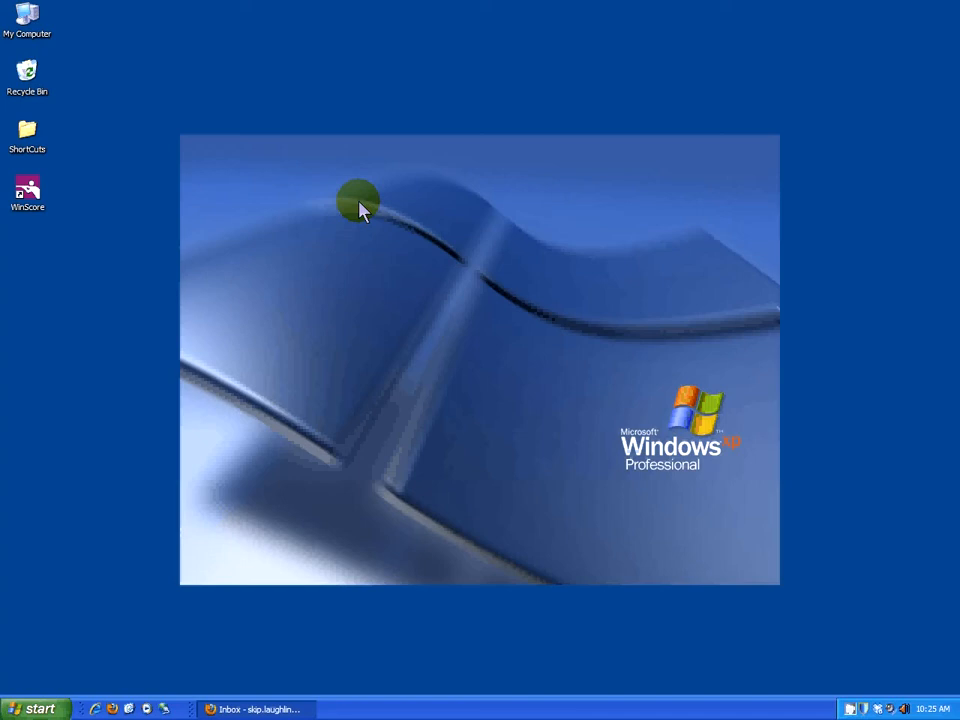
# Launch WinScore and create a new tournament scoring file named 1011FUN.
pyautogui.doubleClick(38, 203)
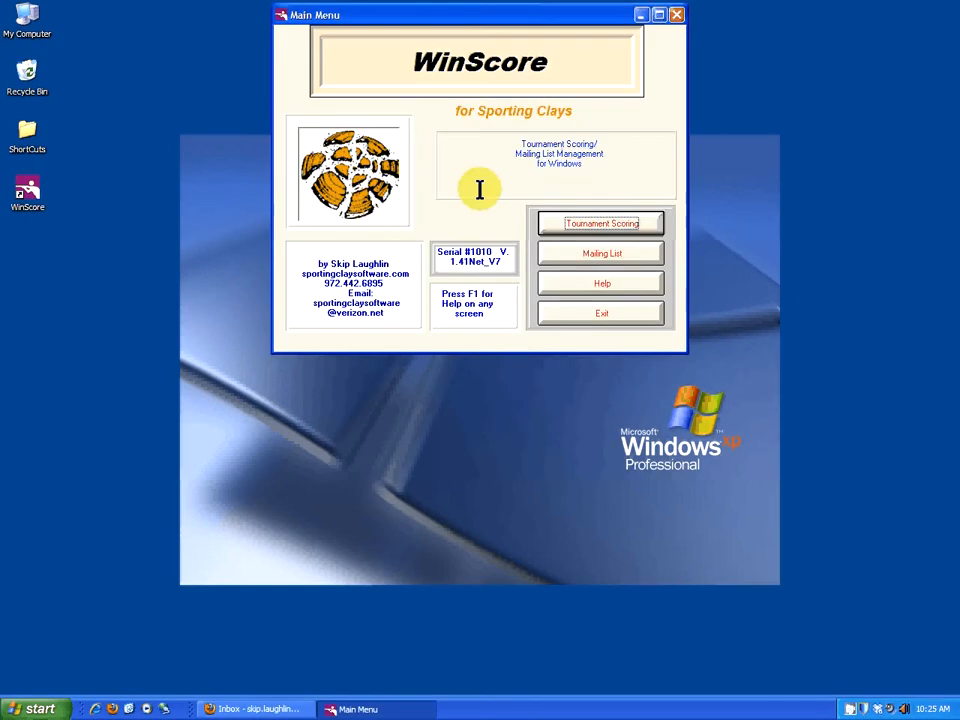
pyautogui.click(578, 228)
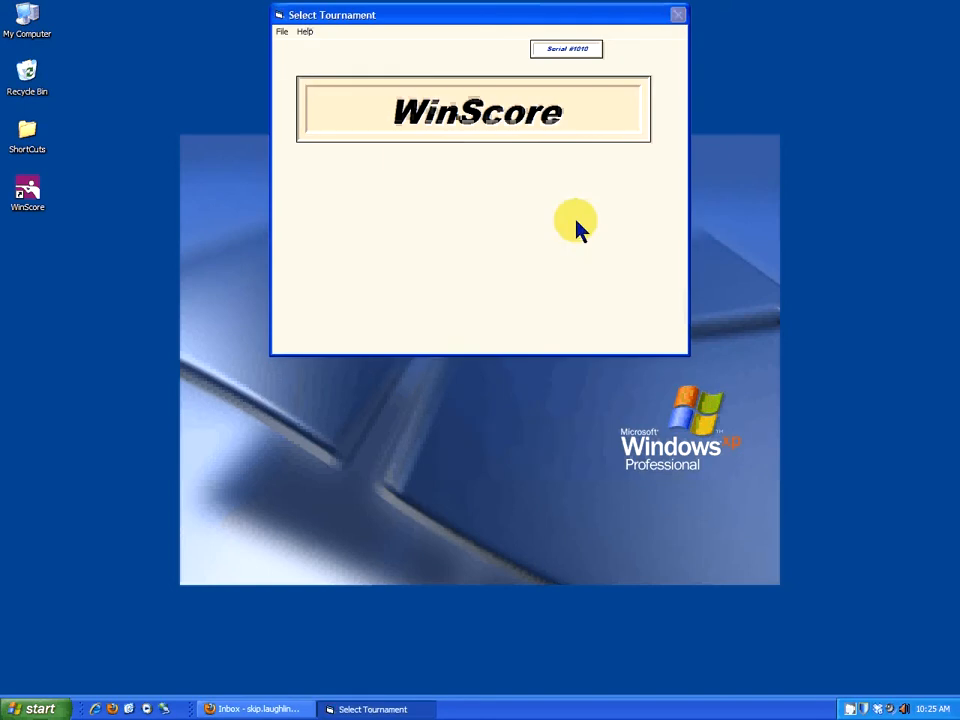
pyautogui.click(282, 32)
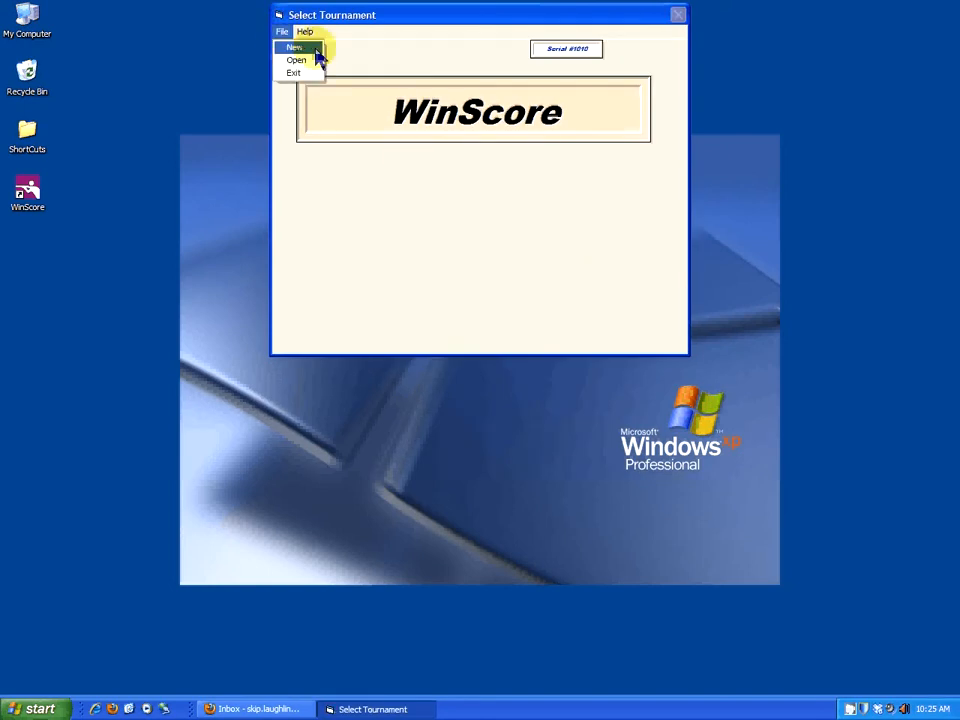
pyautogui.click(313, 50)
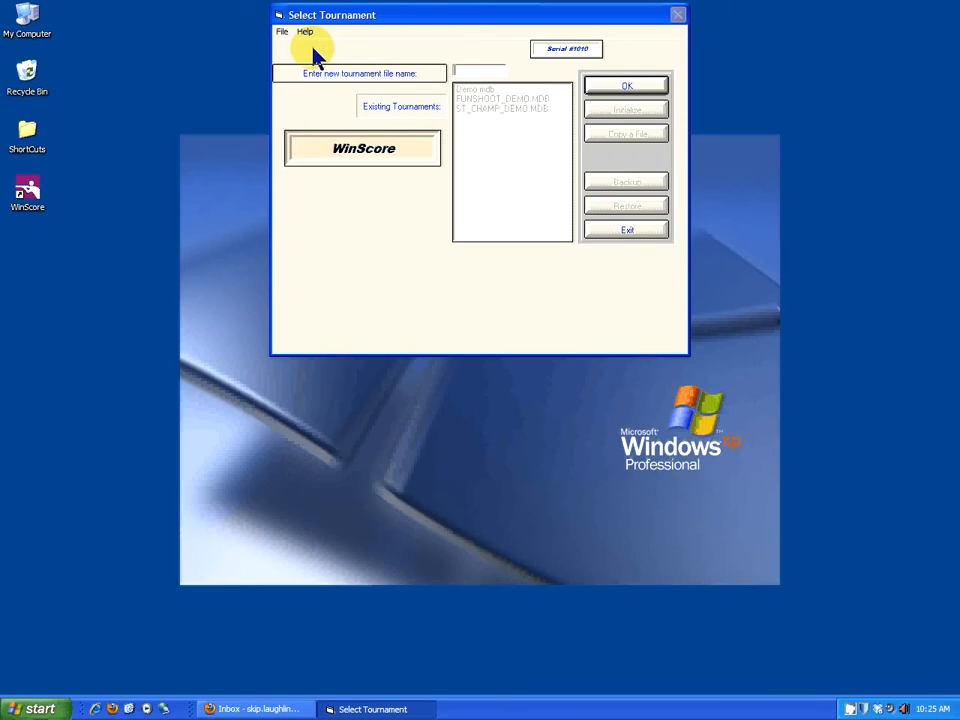
pyautogui.write('1011FUN')
pyautogui.click(627, 88)
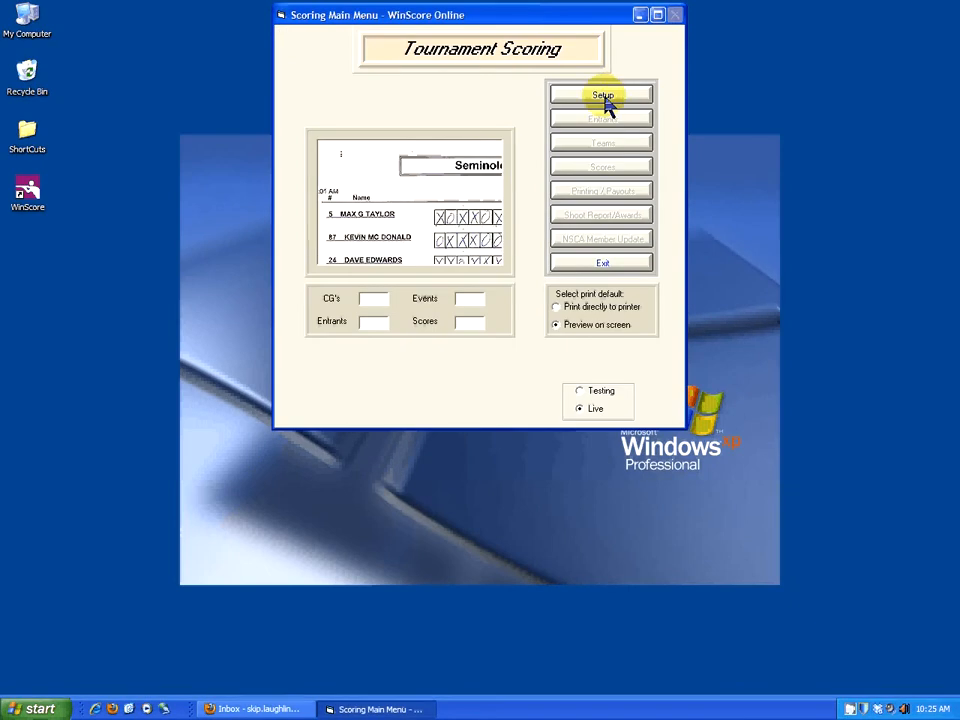
# Add a concurrent group named FUN SHOOT with 100 total targets and 1 round or course.
pyautogui.click(604, 97)
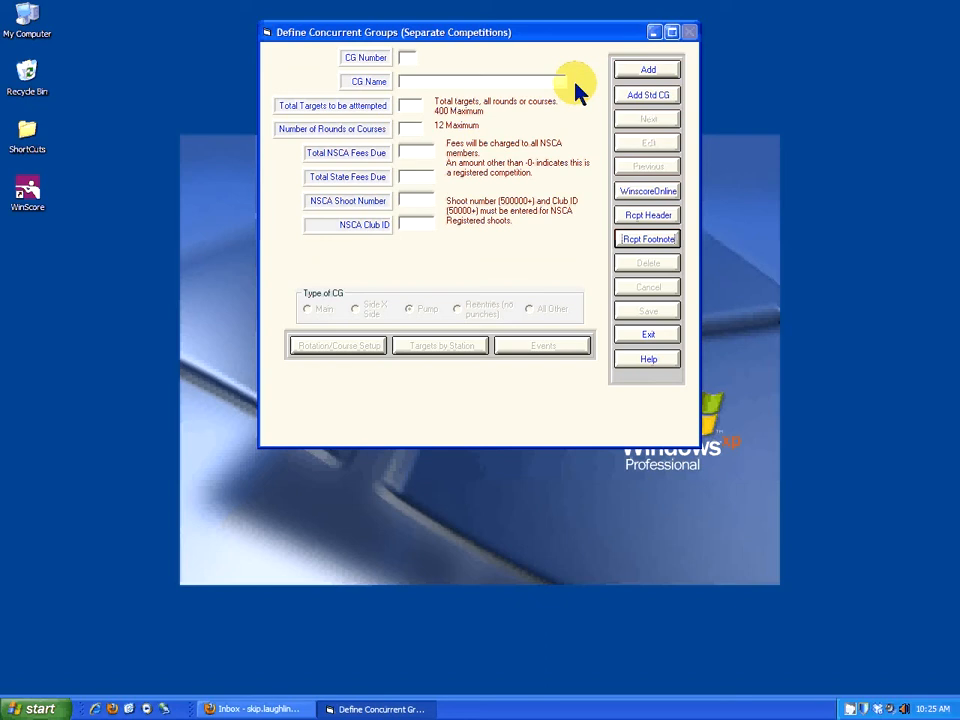
pyautogui.click(634, 71)
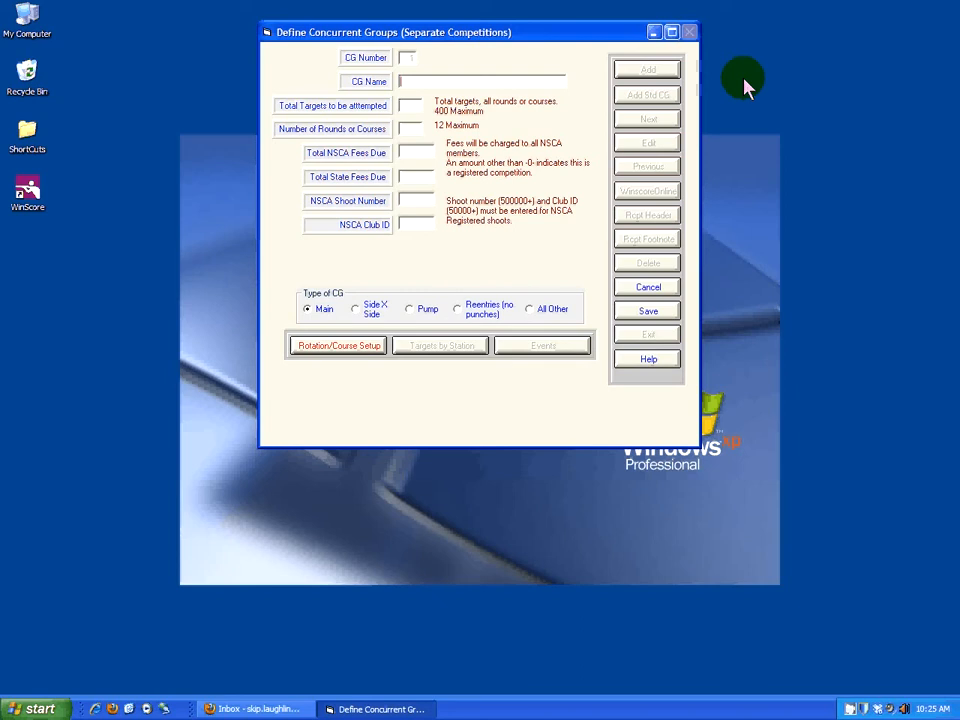
pyautogui.write('FUN SHOOT')
pyautogui.press('Tab')
pyautogui.write('100')
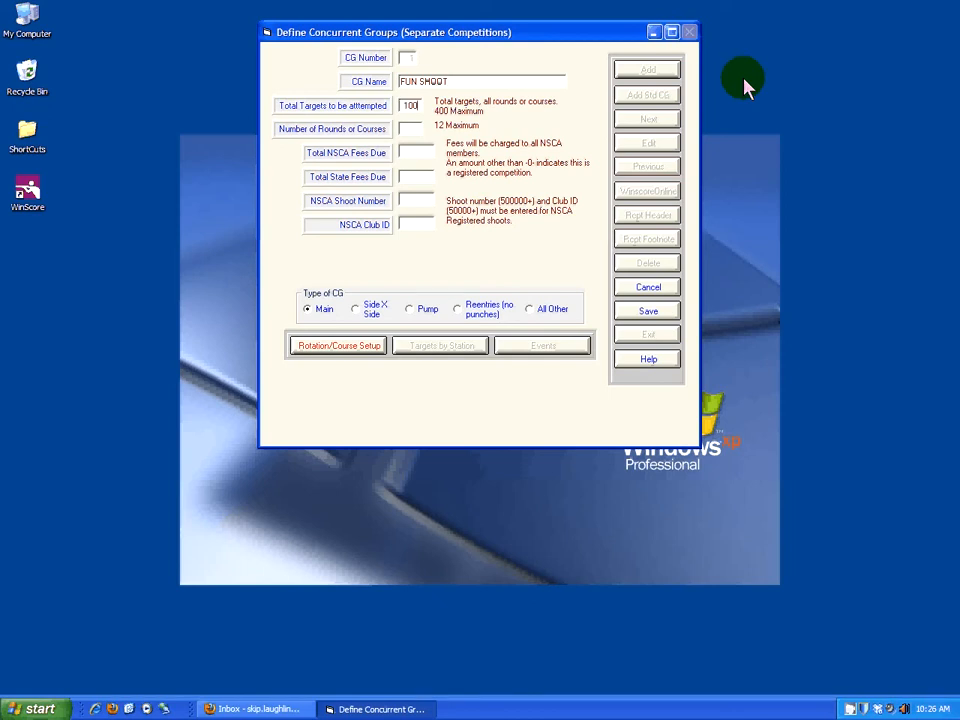
pyautogui.press('Tab')
pyautogui.write('1')
# Set the group's total NSCA fees to 4, NSCA shoot number to 500010 and NSCA club ID to 50010.
pyautogui.press('Tab')
pyautogui.write('4')
pyautogui.press('Tab')
pyautogui.press('Tab')
pyautogui.write('500010')
pyautogui.press('Tab')
pyautogui.write('50010')
pyautogui.press('Tab')
# Name the group's only course MAIN in the rotation setup and save it.
pyautogui.click(321, 345)
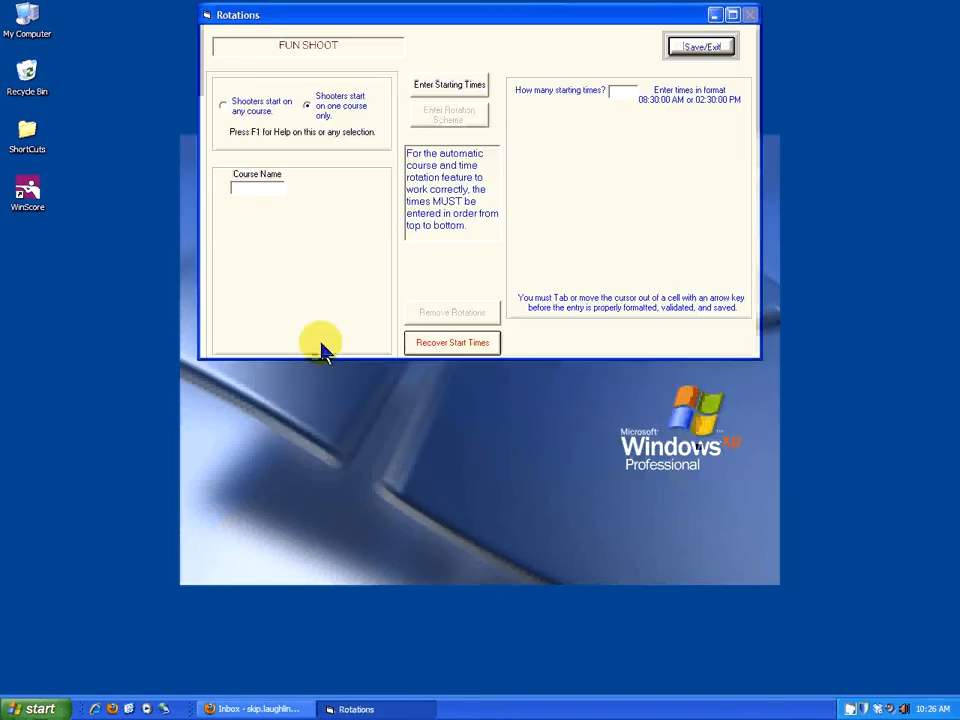
pyautogui.click(249, 189)
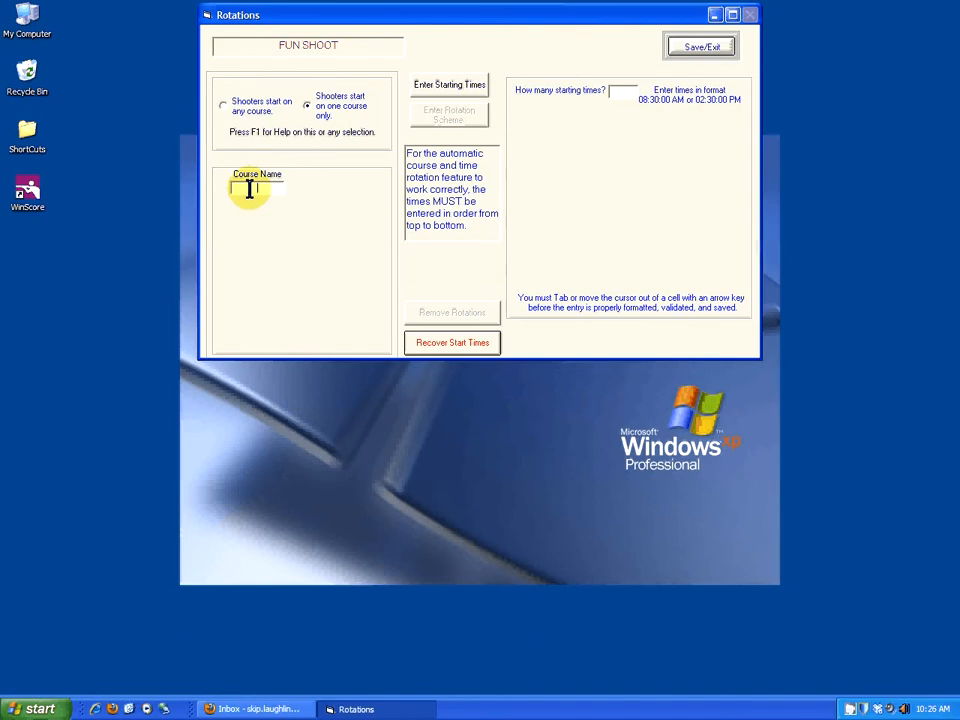
pyautogui.write('MAIN')
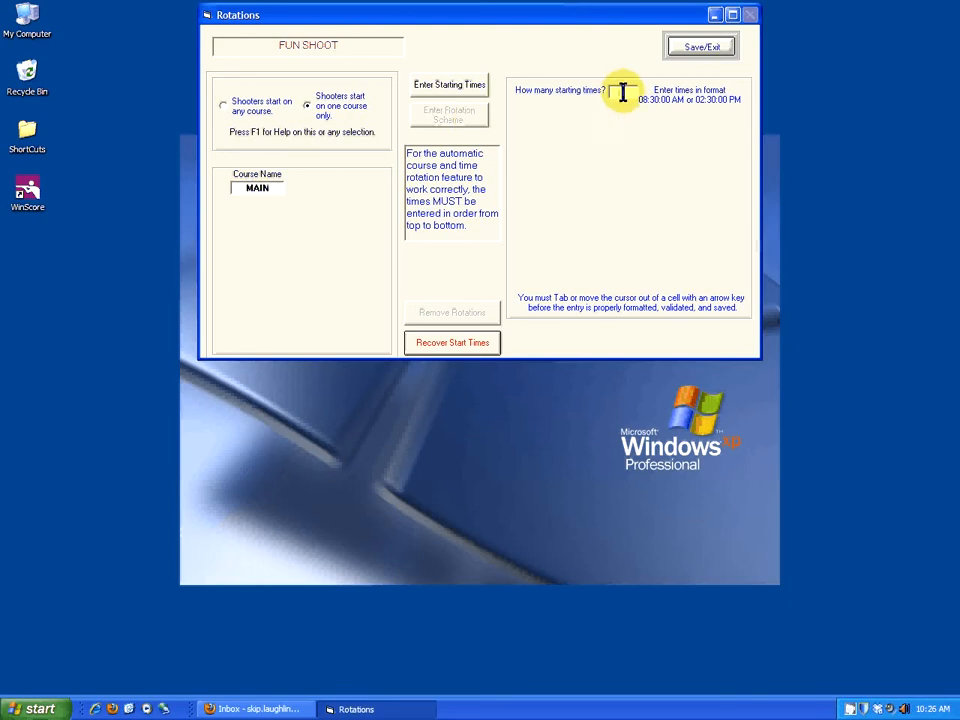
pyautogui.click(704, 47)
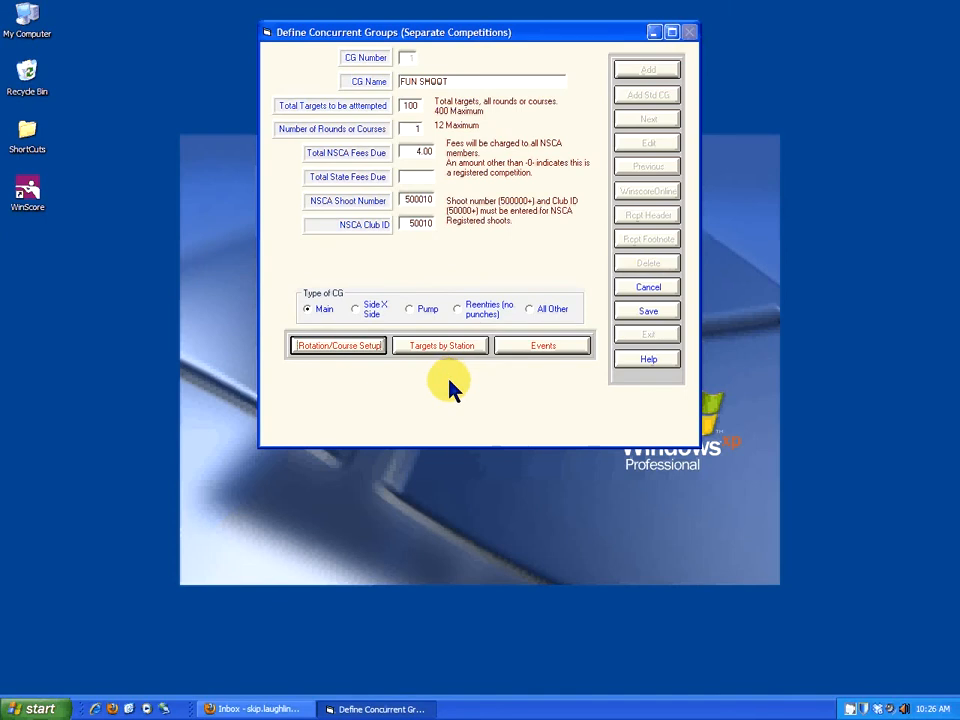
# Set the number of stations for the MAIN course to 10.
pyautogui.click(443, 347)
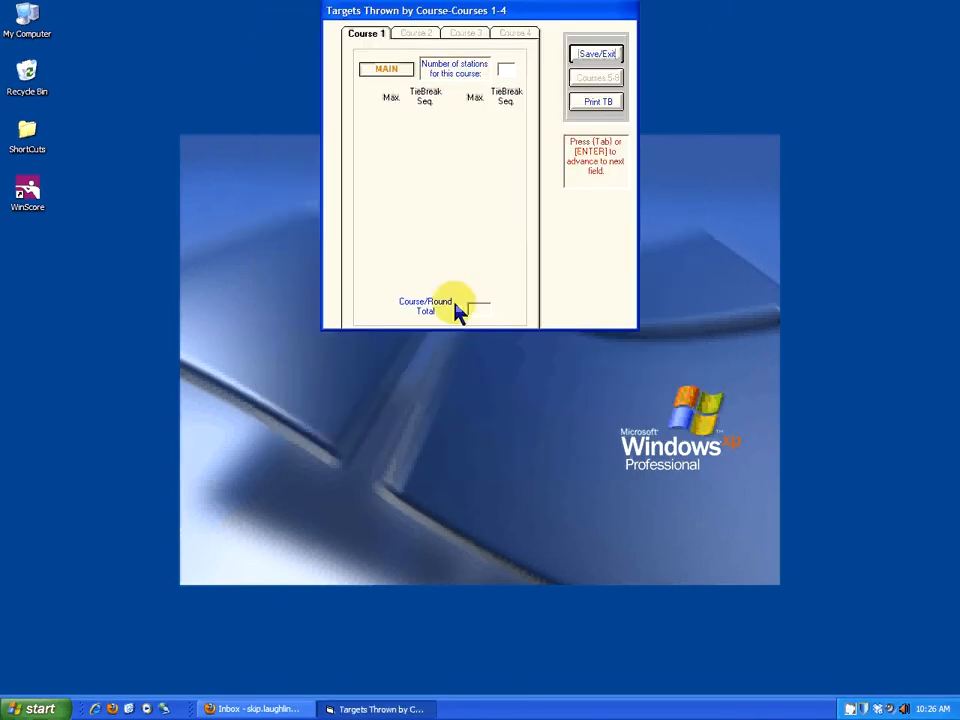
pyautogui.click(505, 67)
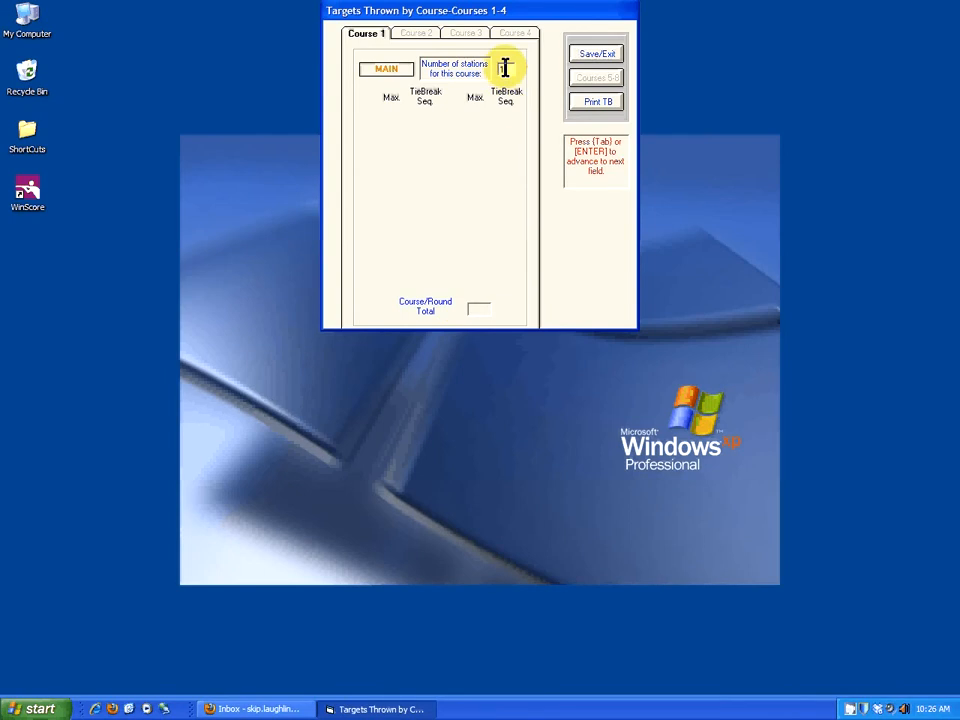
pyautogui.write('10')
pyautogui.press('Tab')
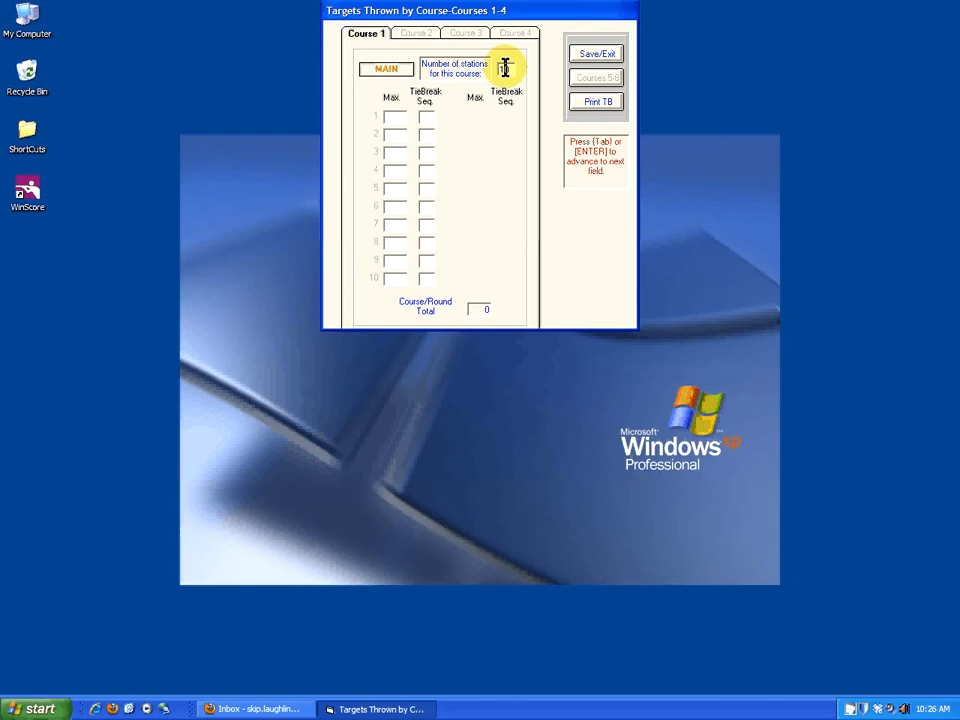
# Set the maximum targets to 10 for each of the ten stations.
pyautogui.write('10')
pyautogui.press('Tab')
pyautogui.write('10')
pyautogui.press('Tab')
pyautogui.write('10')
pyautogui.press('Tab')
pyautogui.write('10\t10')
pyautogui.press('Tab')
pyautogui.write('10')
pyautogui.press('Tab')
pyautogui.write('10')
pyautogui.press('Tab')
pyautogui.write('10')
pyautogui.press('Tab')
pyautogui.write('10')
pyautogui.press('Tab')
pyautogui.write('10')
pyautogui.press('Tab')
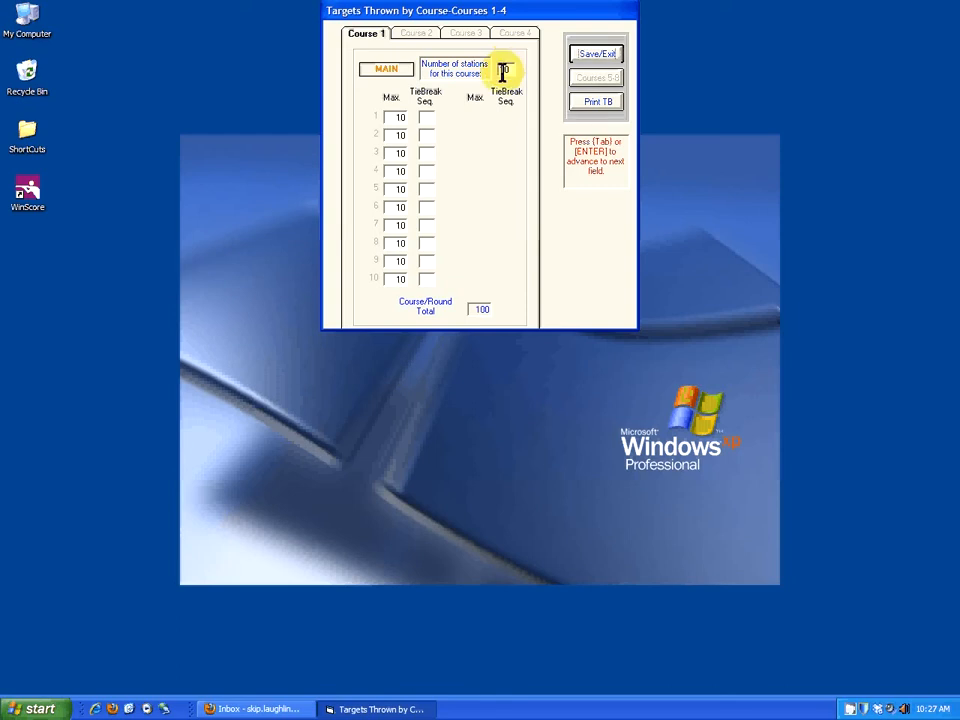
# Assign tie-break sequence 1 through 5 to stations 1 through 5 and save the station targets.
pyautogui.click(428, 118)
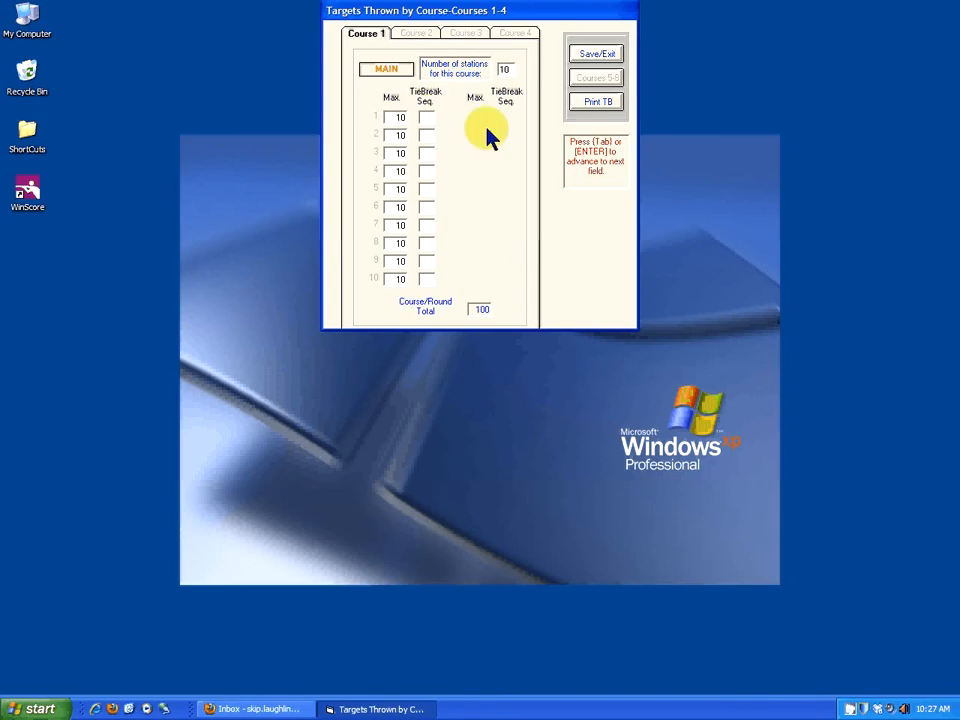
pyautogui.write('1')
pyautogui.press('Tab')
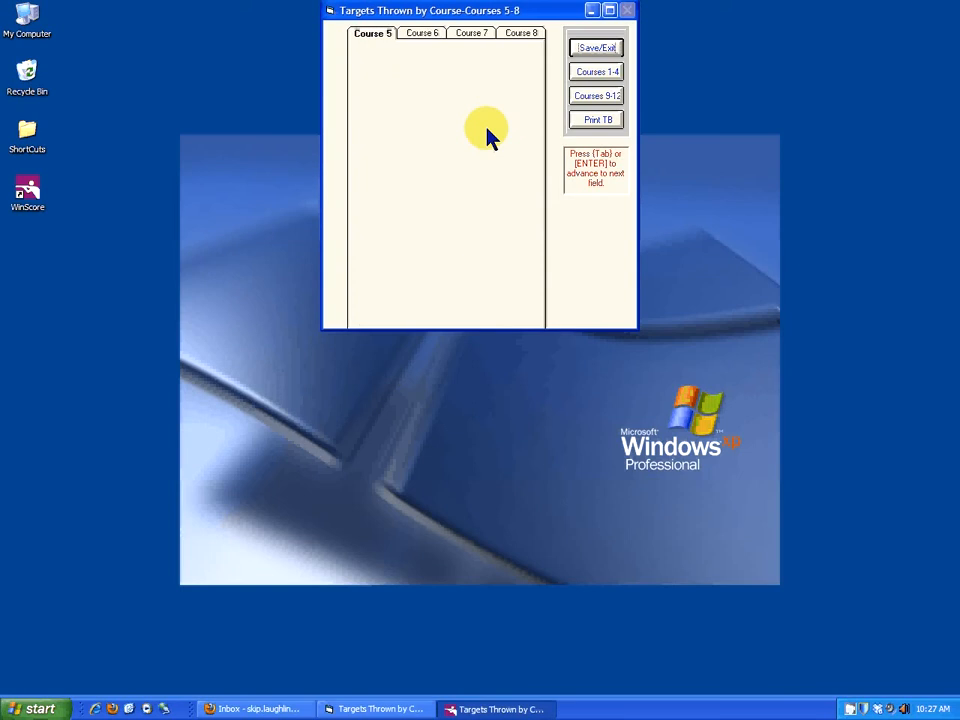
pyautogui.write('2')
pyautogui.press('Tab')
pyautogui.write('3')
pyautogui.press('Tab')
pyautogui.write('4')
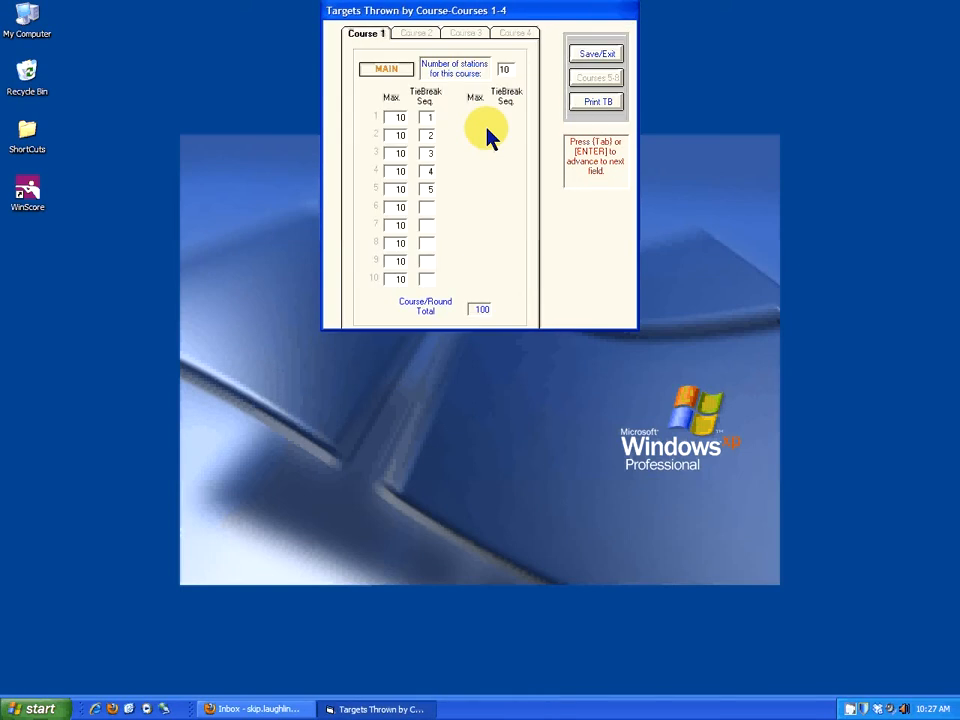
pyautogui.press('Tab')
pyautogui.write('5')
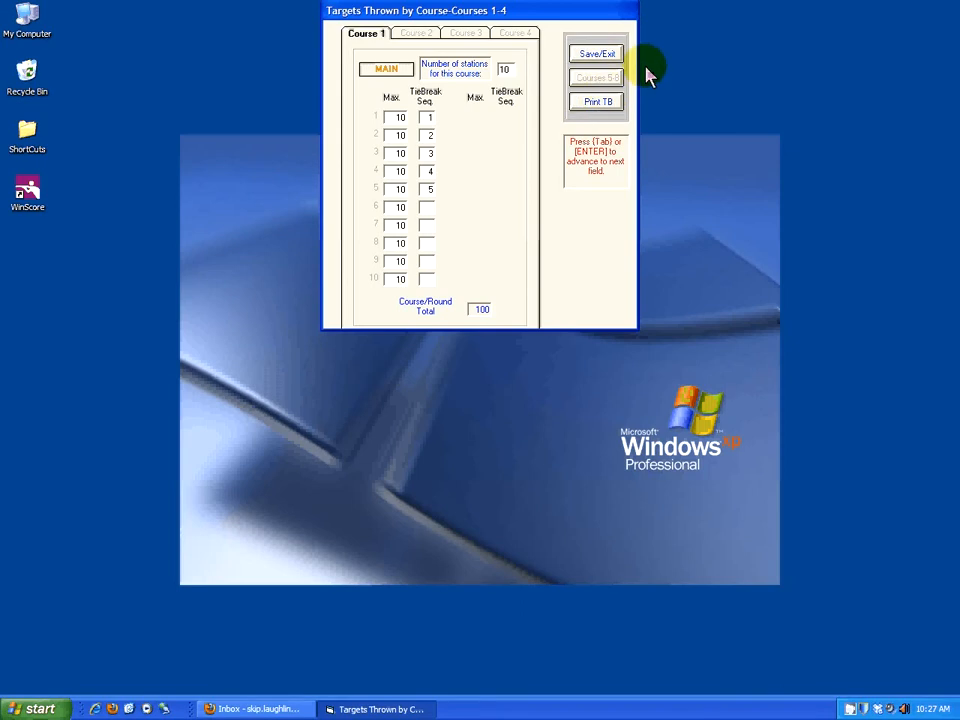
pyautogui.click(606, 55)
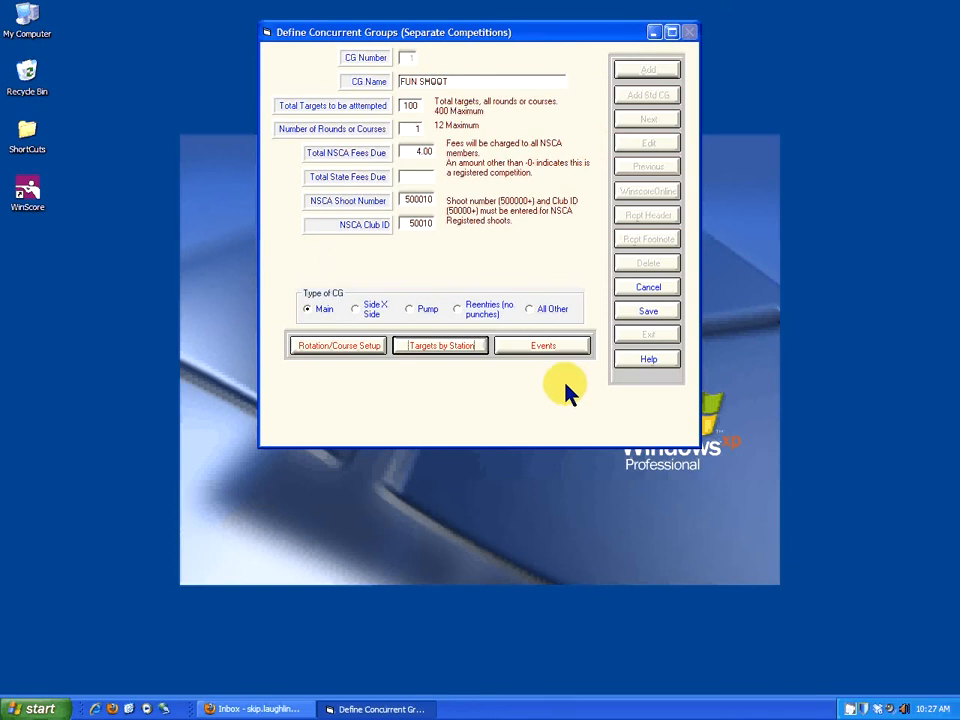
# Add a reportable main event named FUN SHOOT MAIN to the FUN SHOOT group.
pyautogui.click(550, 350)
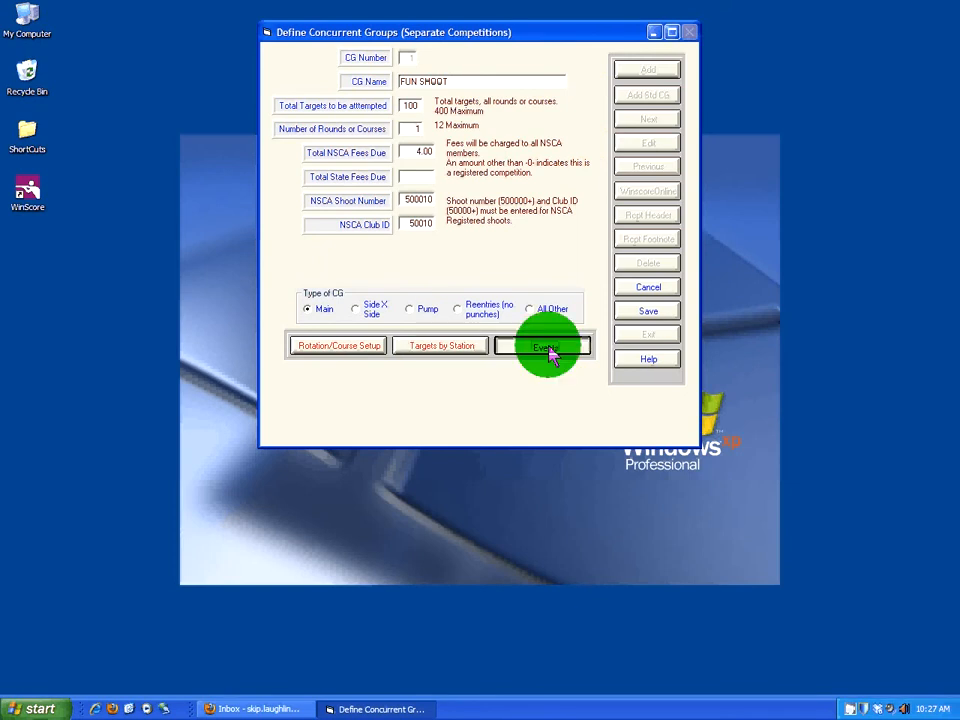
pyautogui.click(617, 62)
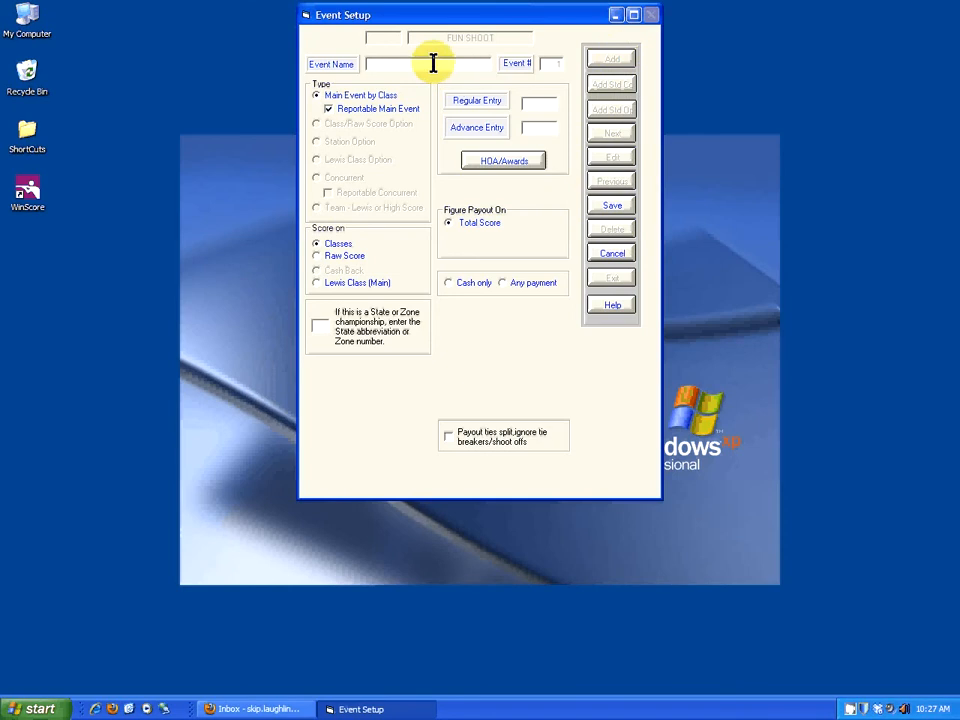
pyautogui.write('FUN SHOOT MAIN')
pyautogui.click(338, 110)
pyautogui.moveTo(349, 118)
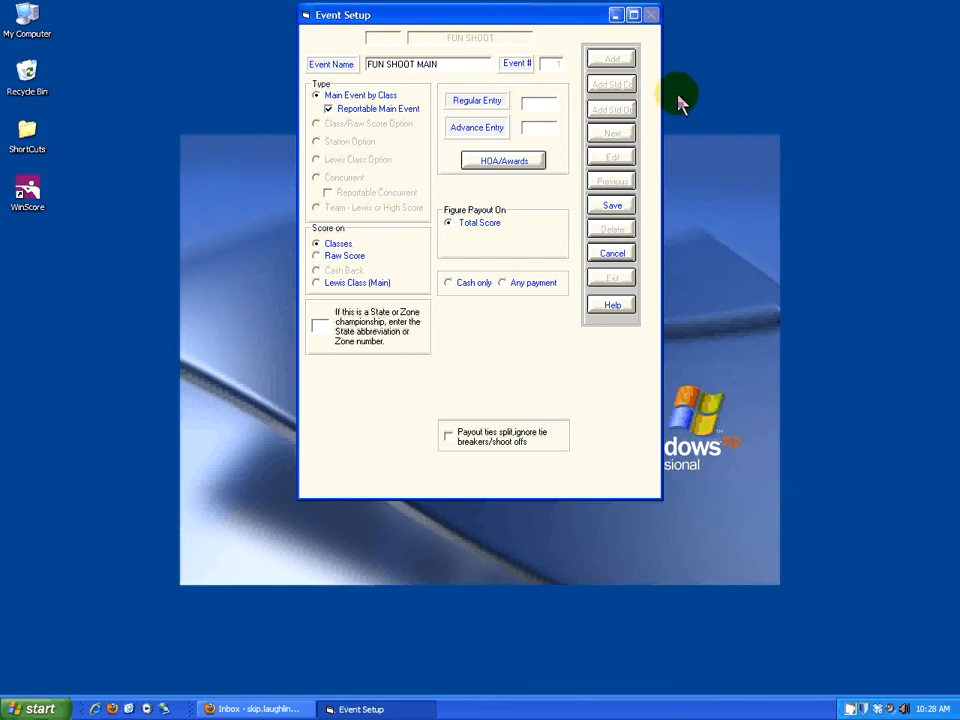
# Set both the regular and advance entry fees of the main event to 36.
pyautogui.press('Tab')
pyautogui.write('36')
pyautogui.press('Tab')
pyautogui.write('36')
pyautogui.press('Tab')
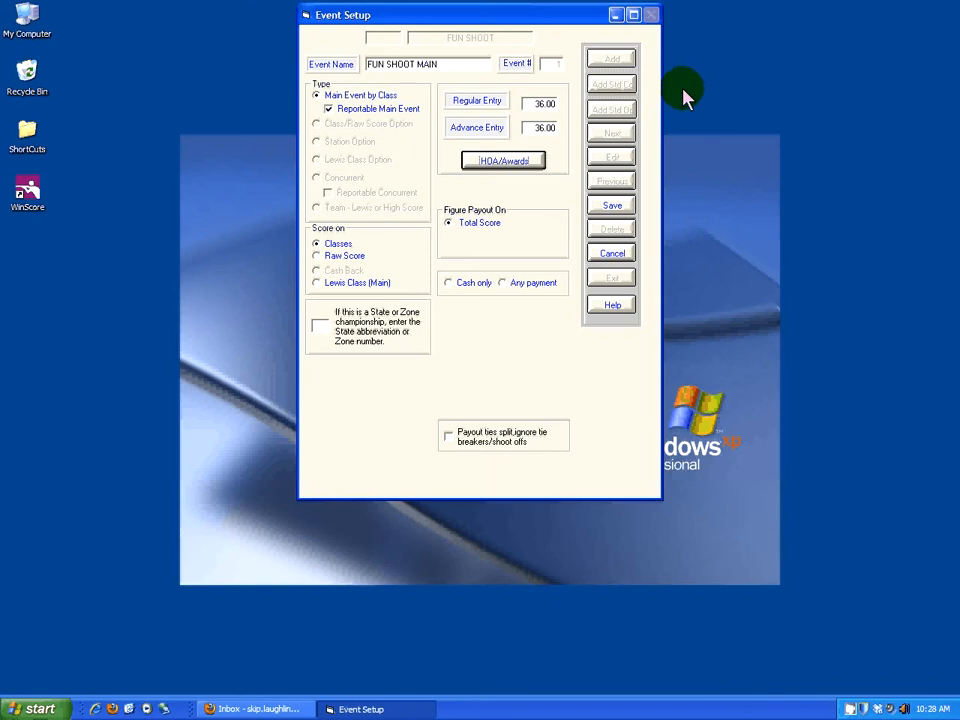
# Enable awards for Class 1st and Class 2nd with a shoot-off for Class 1st, and save the awards.
pyautogui.click(522, 163)
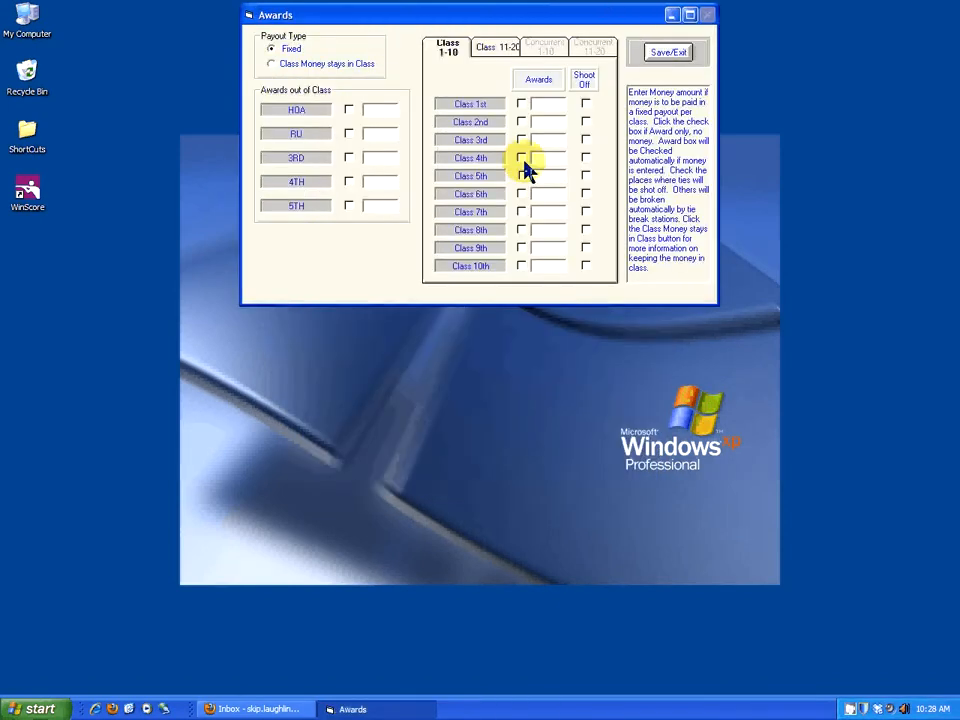
pyautogui.click(522, 105)
pyautogui.click(521, 121)
pyautogui.click(586, 104)
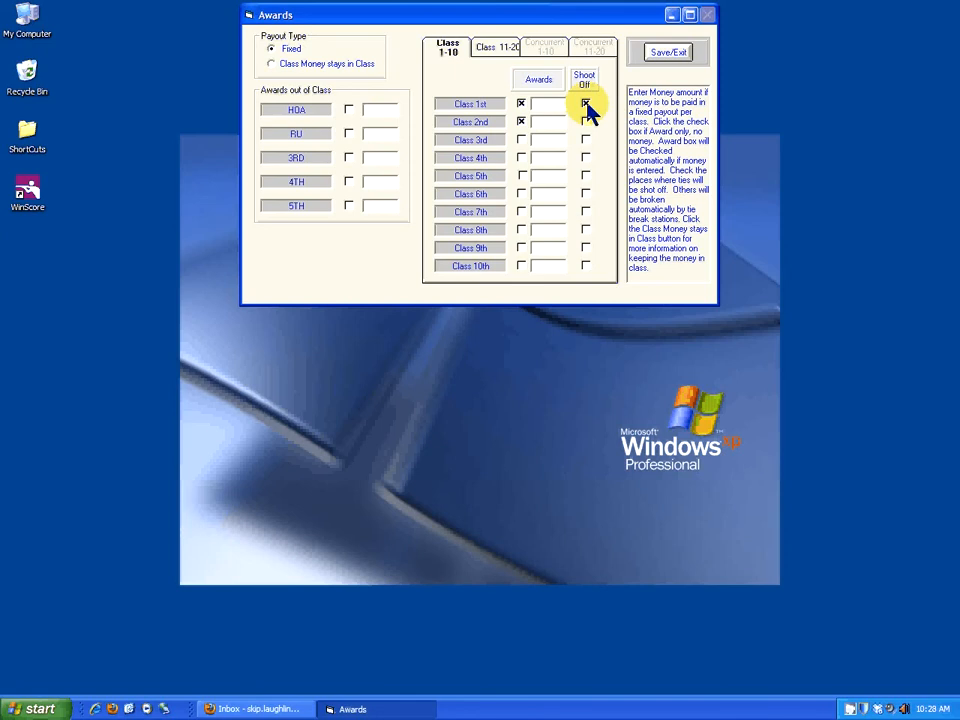
pyautogui.click(664, 55)
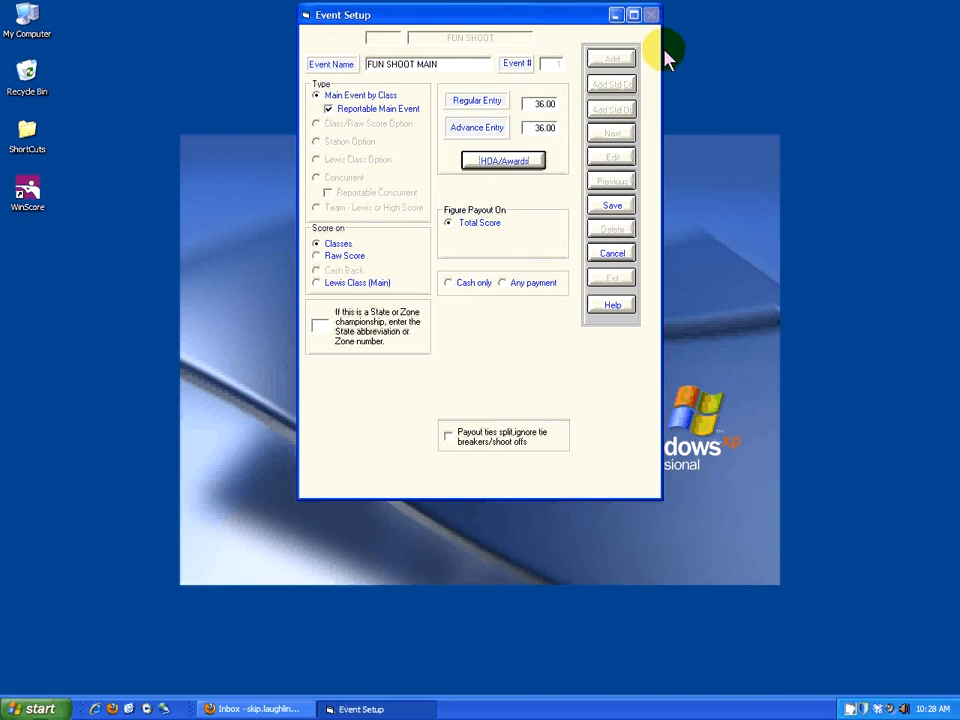
# Save the main event and add the six standard concurrent events to the group.
pyautogui.click(612, 206)
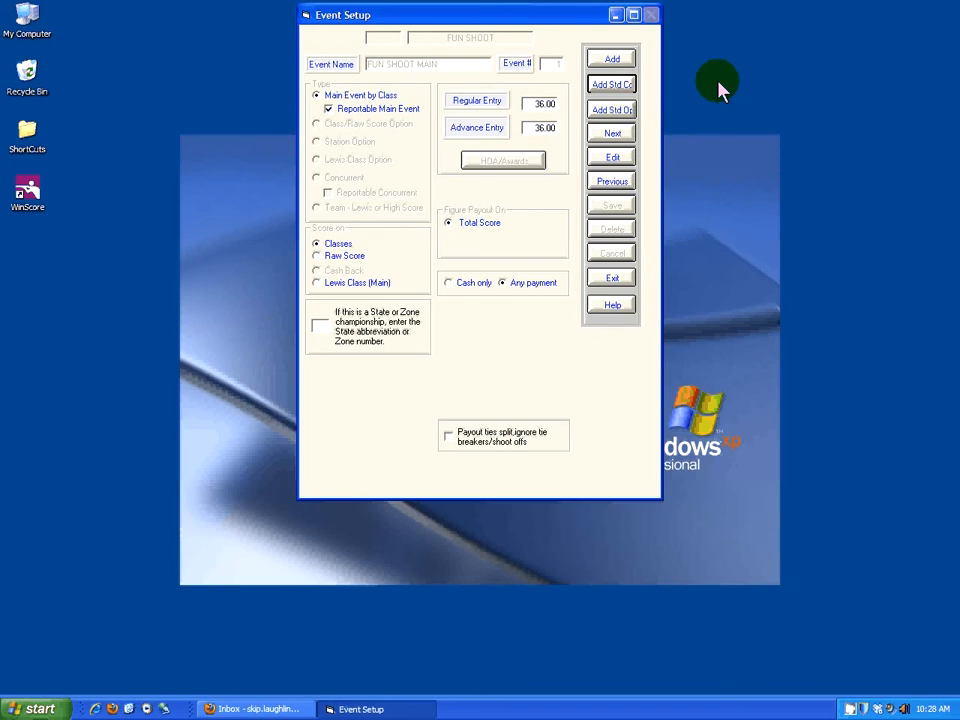
pyautogui.click(610, 87)
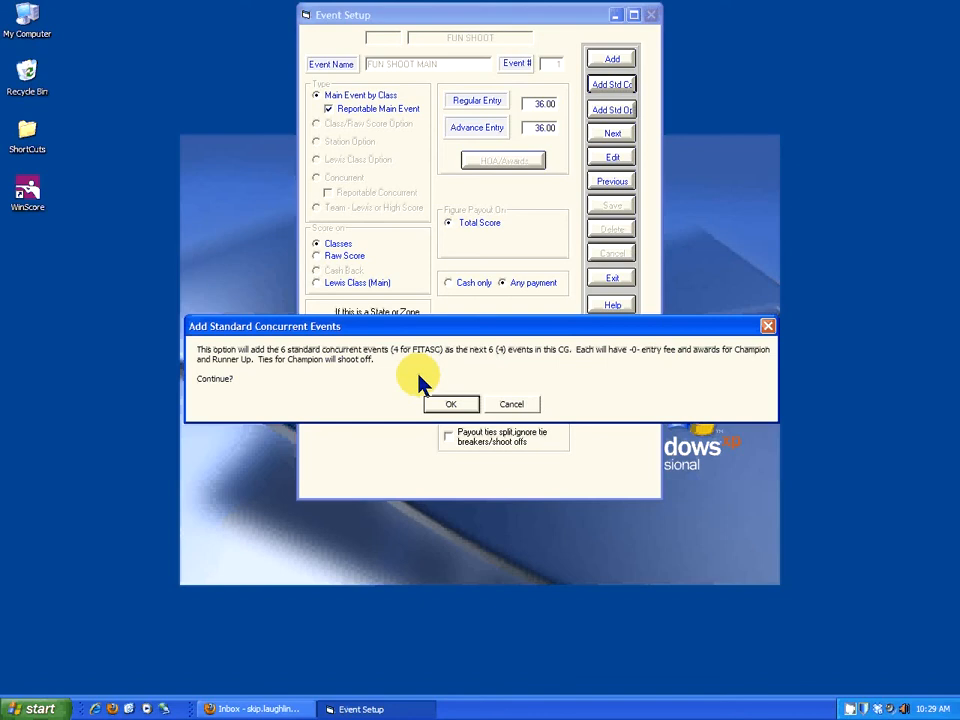
pyautogui.click(456, 408)
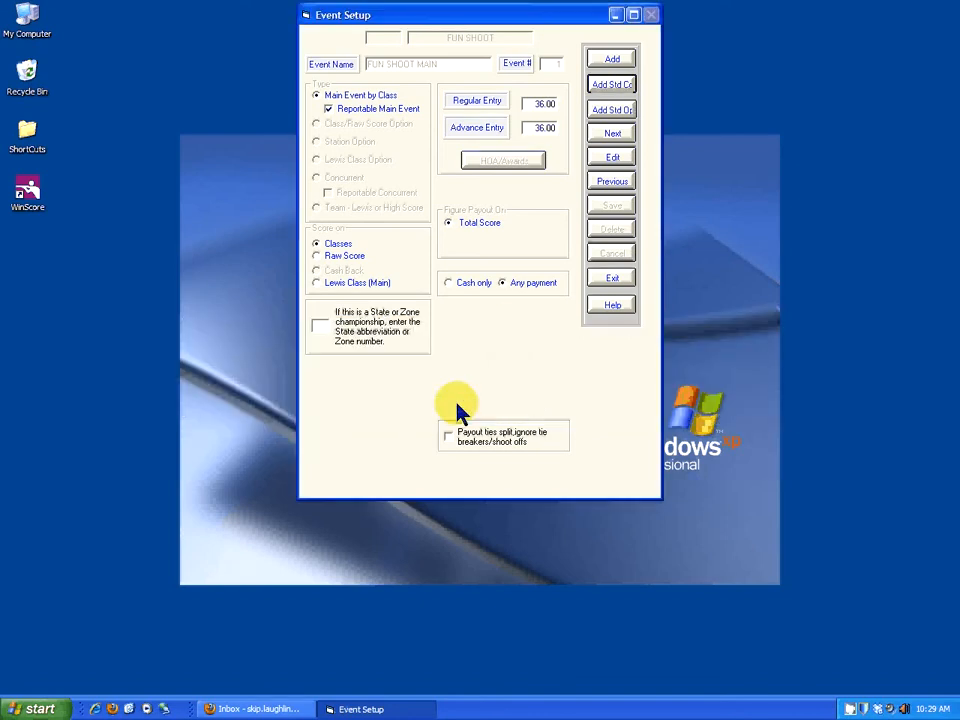
# Open the FUN SHOOT MAIN LADIES concurrent event for editing, check its concurrent awards, and save the event.
pyautogui.click(612, 134)
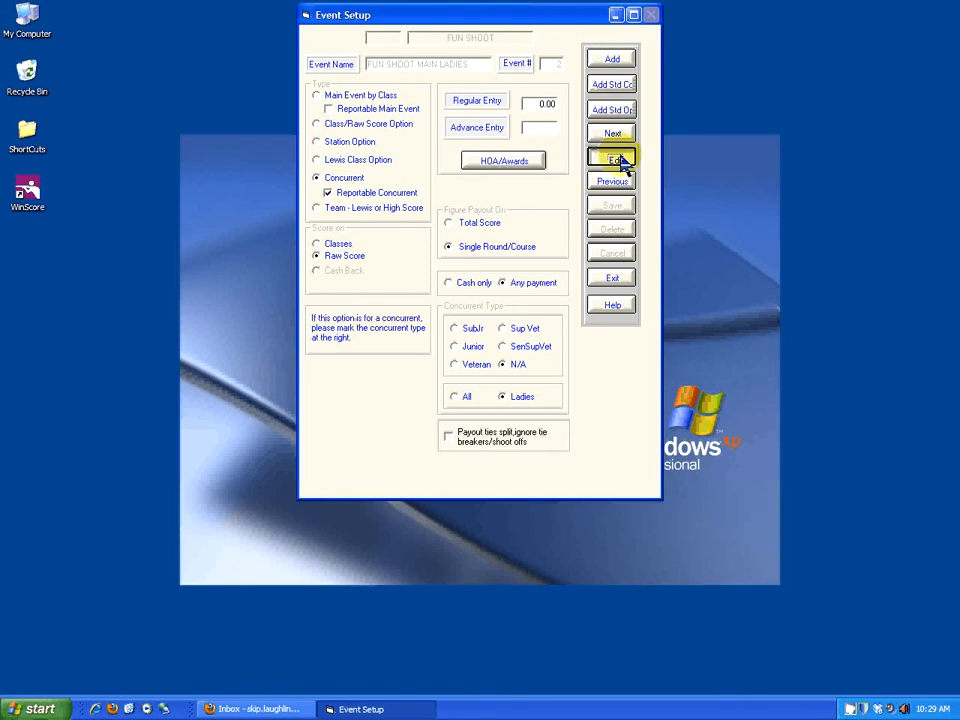
pyautogui.click(615, 160)
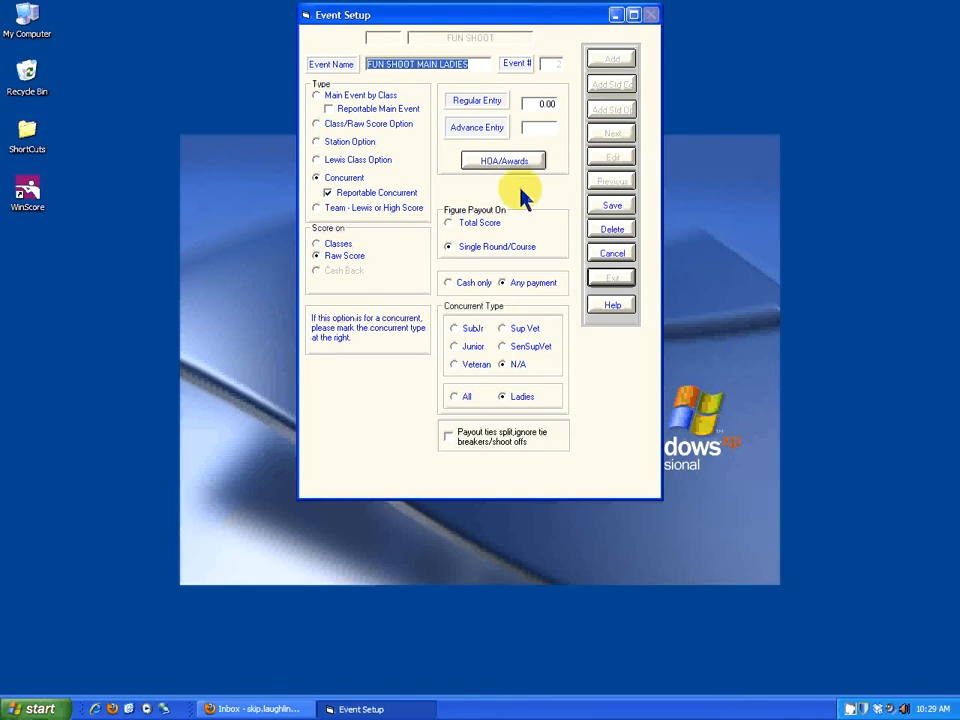
pyautogui.click(327, 192)
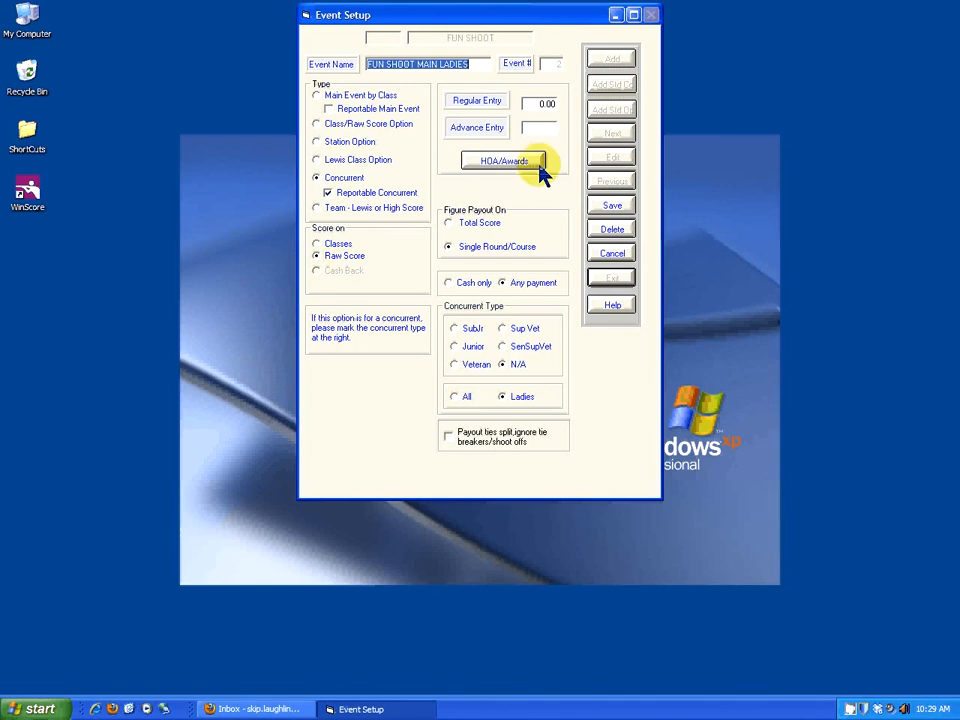
pyautogui.click(525, 164)
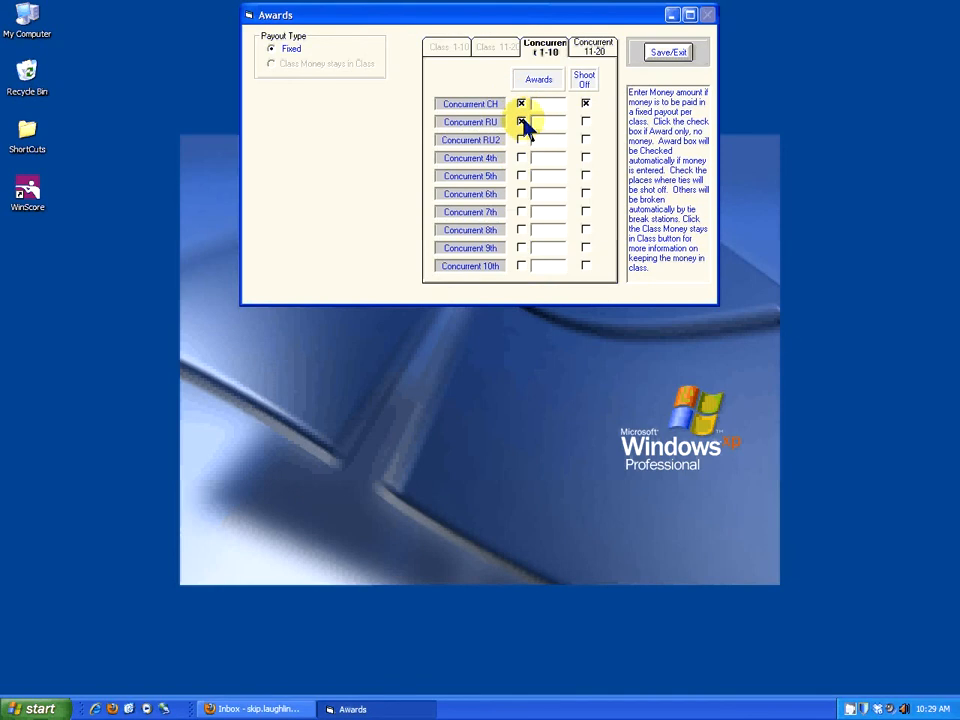
pyautogui.click(667, 58)
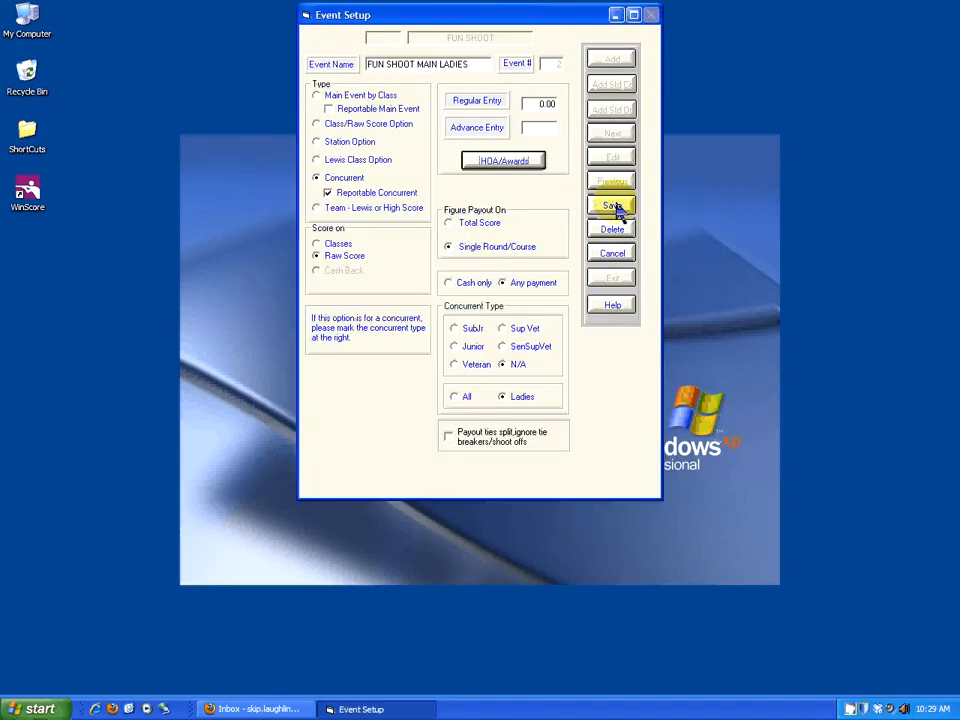
pyautogui.click(614, 206)
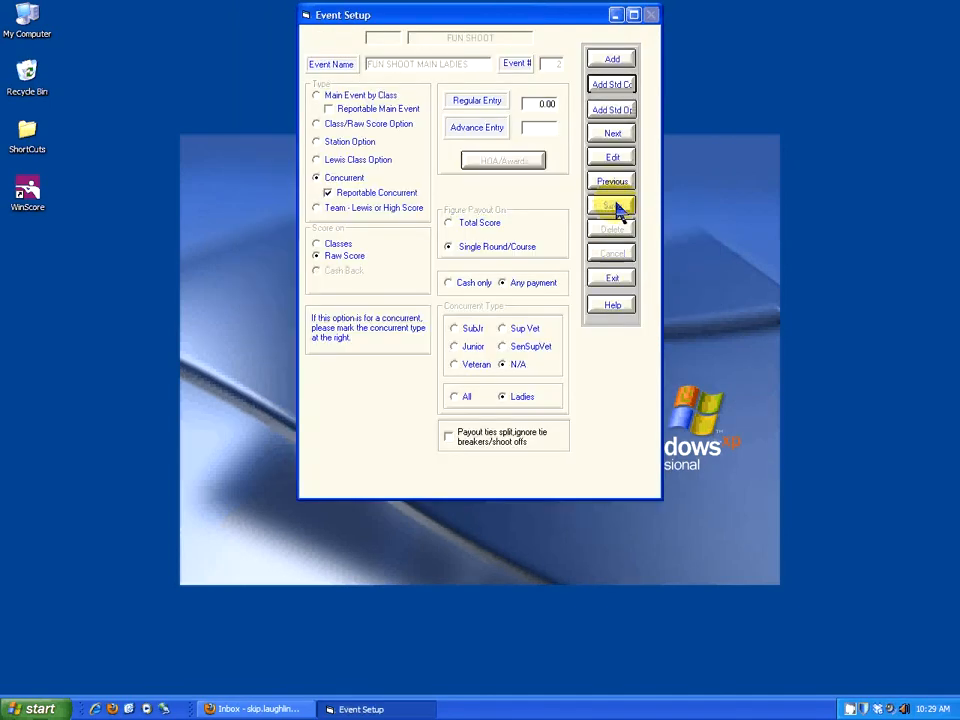
# Review the remaining standard concurrent events one by one, from the sub-junior event through FUN SHOOT MAIN SSV.
pyautogui.click(615, 136)
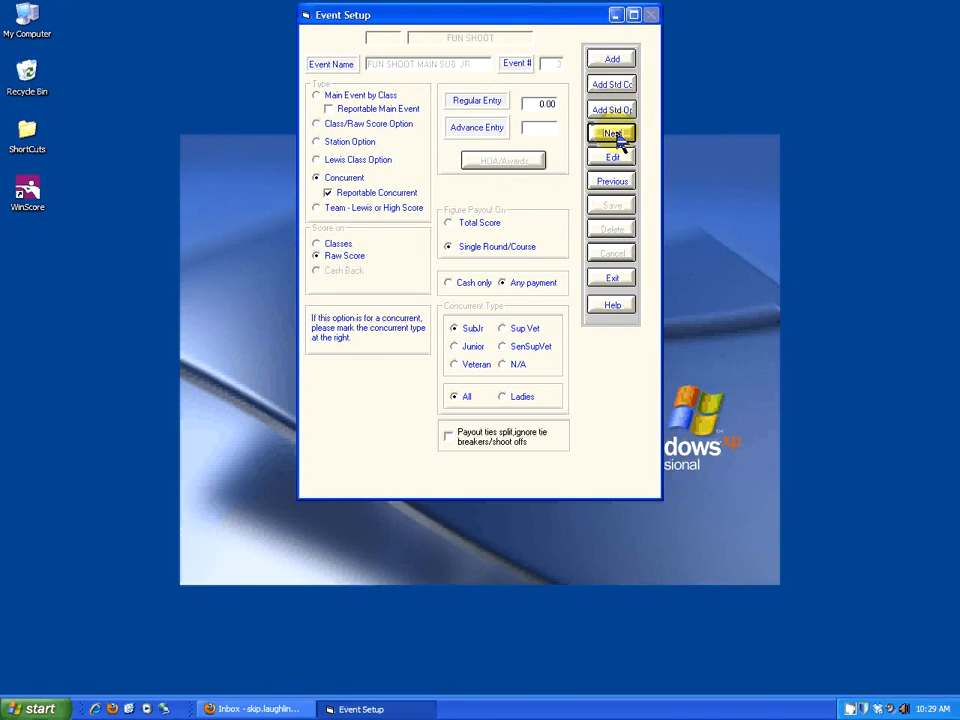
pyautogui.click(615, 136)
pyautogui.click(615, 136)
pyautogui.click(615, 136)
pyautogui.click(615, 136)
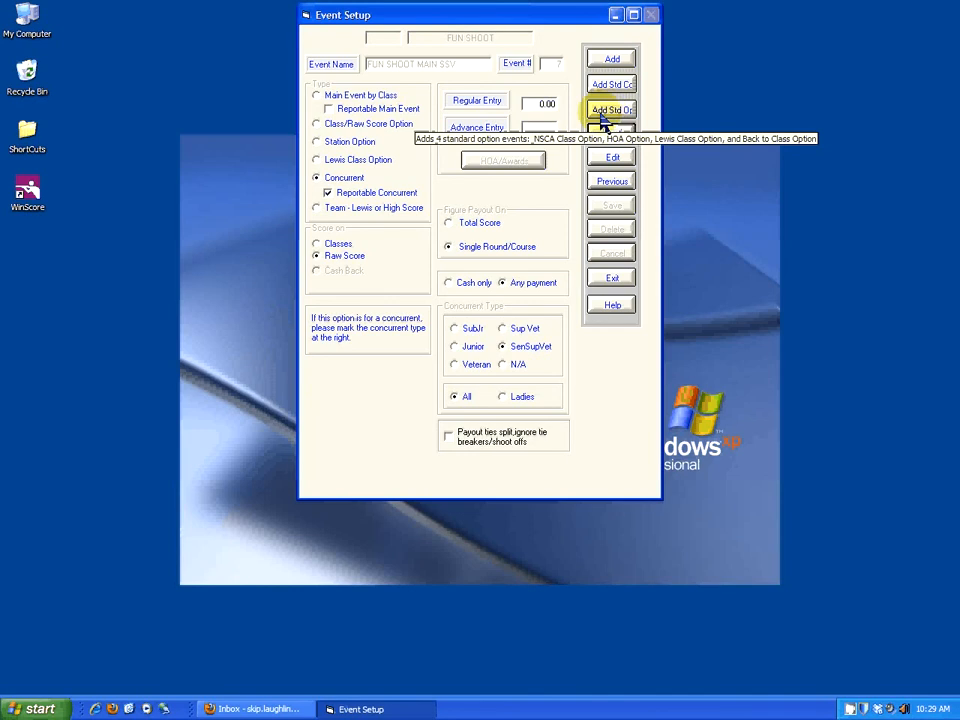
# Add the four standard option events to the FUN SHOOT group and review each one's entry fee and payout settings.
pyautogui.click(600, 118)
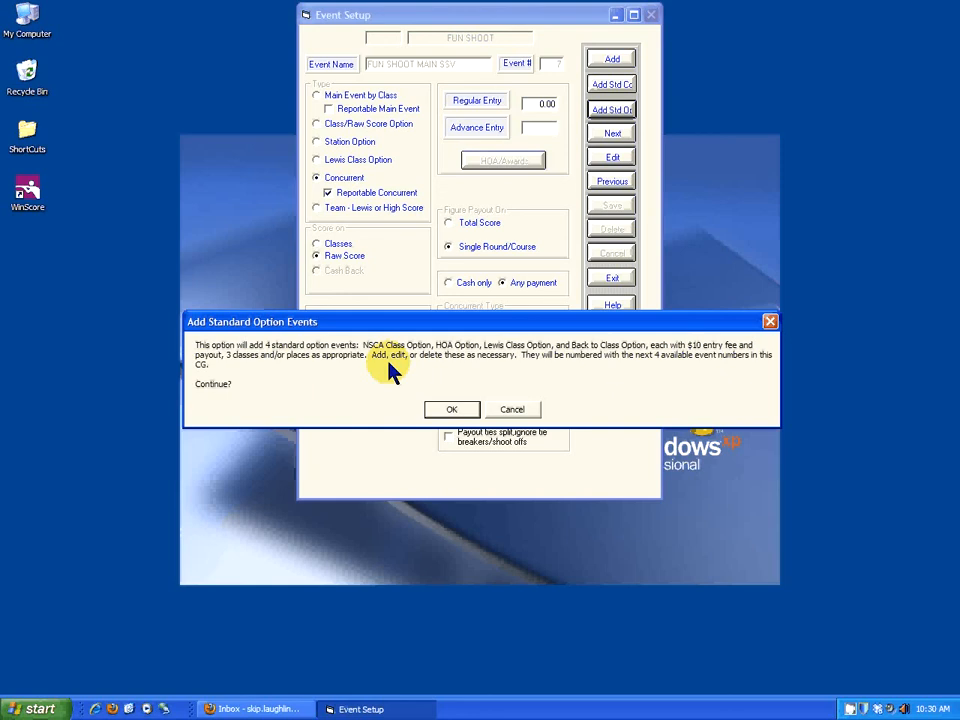
pyautogui.click(436, 413)
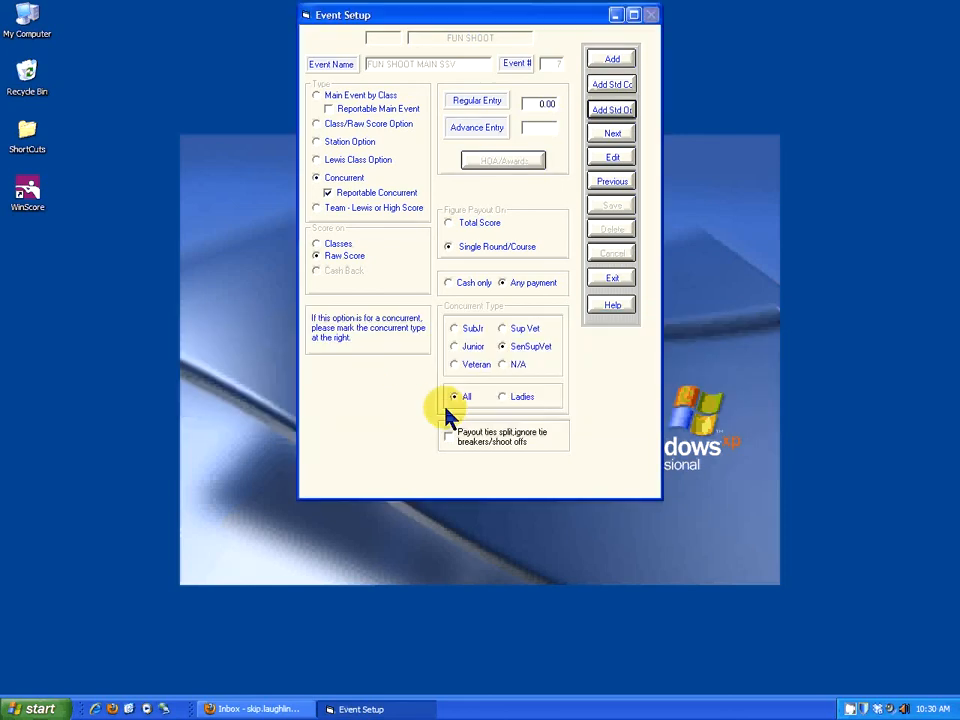
pyautogui.click(614, 136)
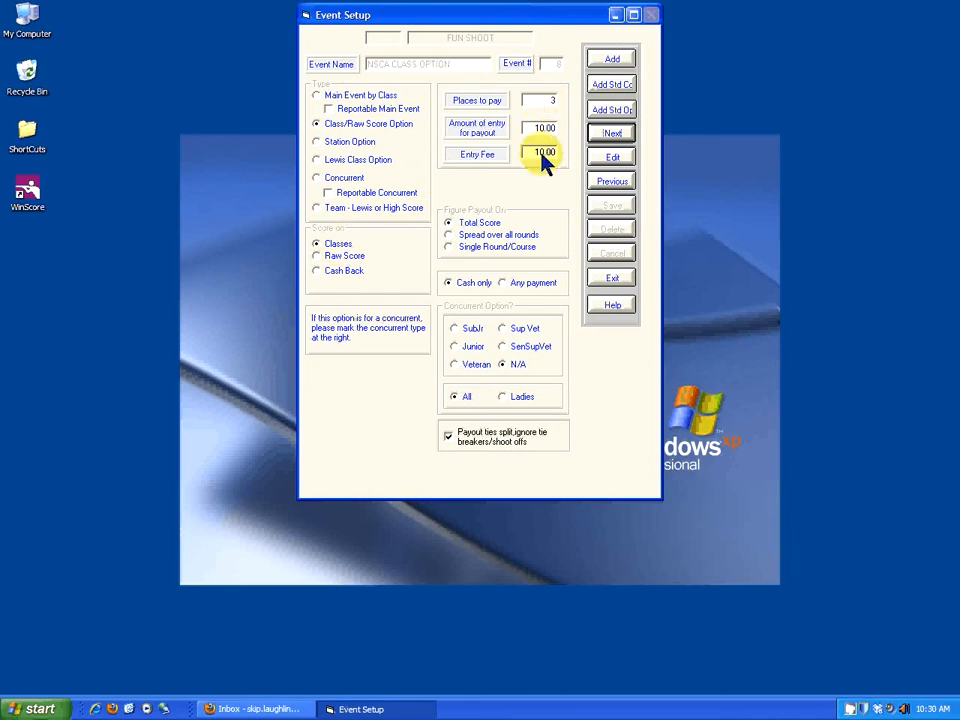
pyautogui.click(617, 137)
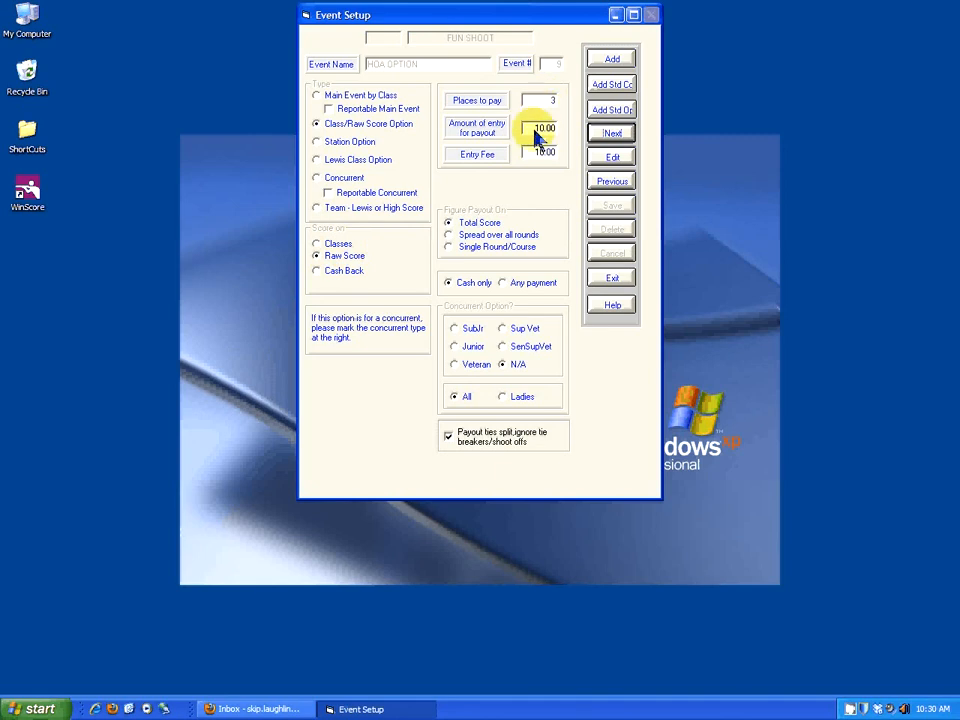
pyautogui.click(612, 134)
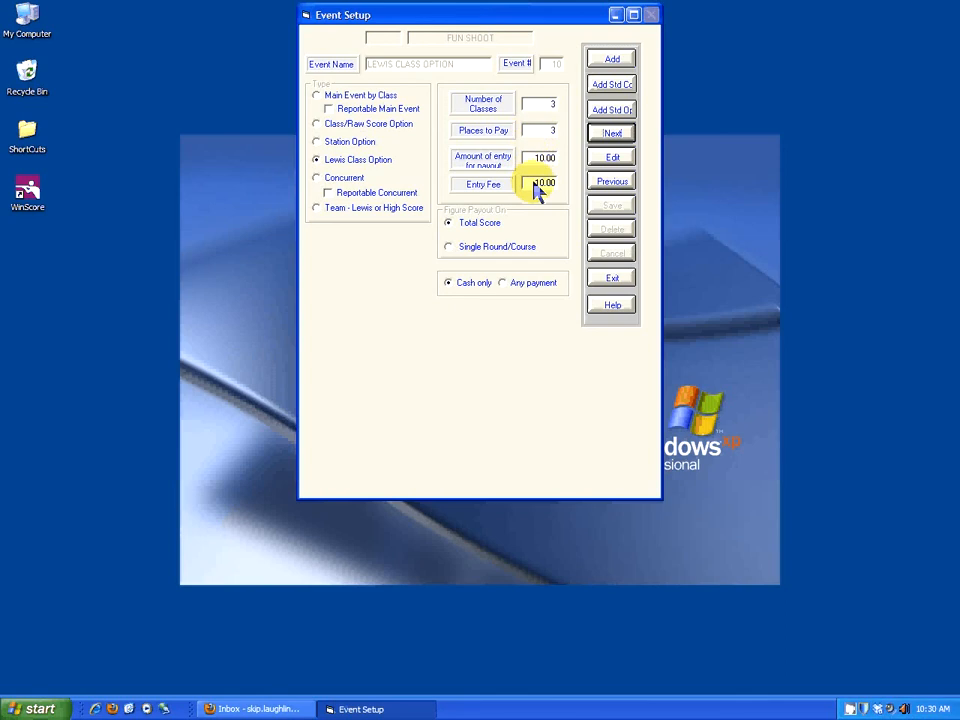
pyautogui.click(618, 135)
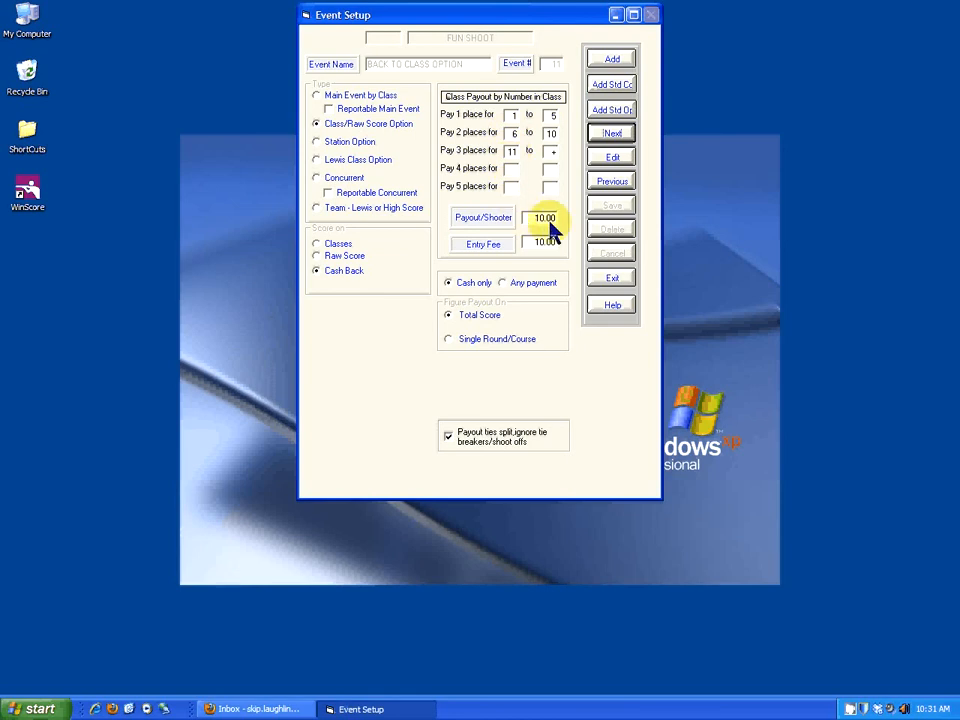
# Close the event setup and save the FUN SHOOT concurrent group.
pyautogui.click(613, 279)
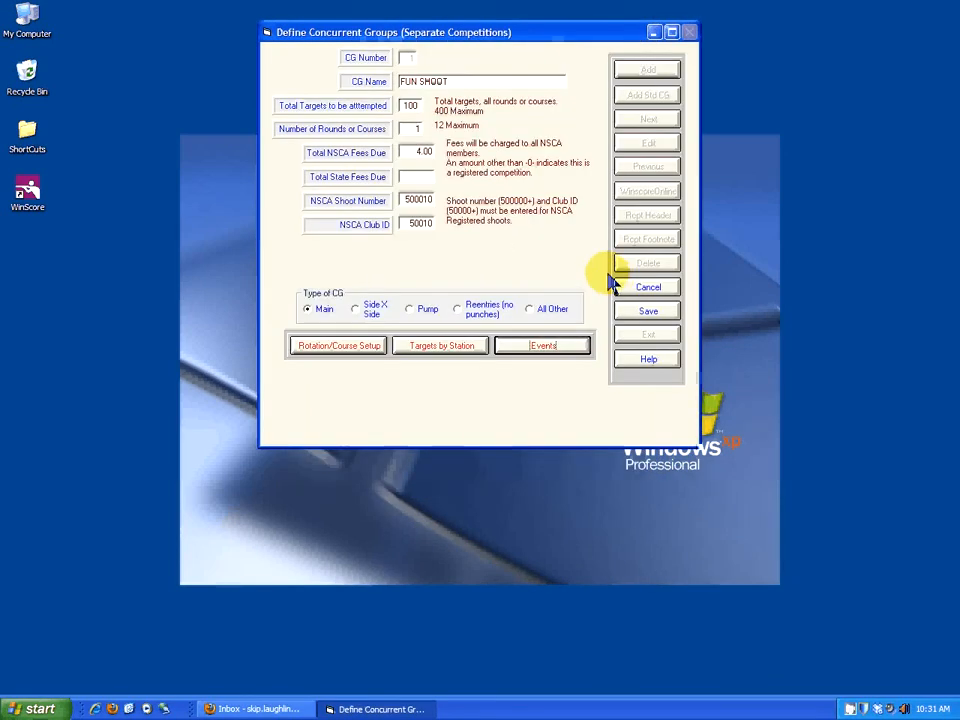
pyautogui.click(648, 316)
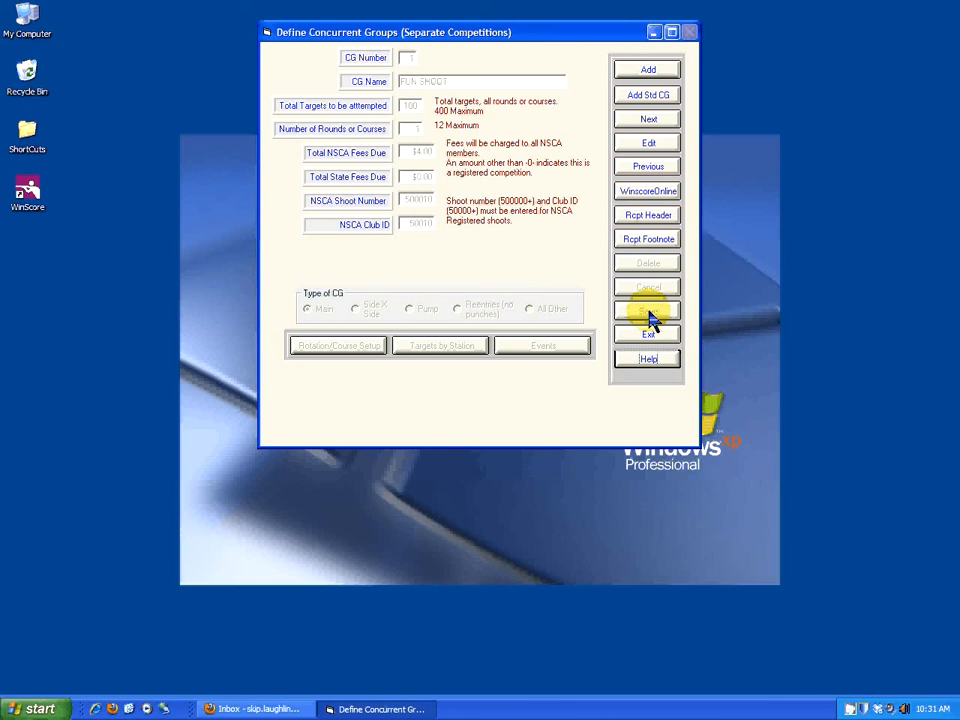
# Open the receipt header and enter OUR CLUB as the club name.
pyautogui.click(655, 222)
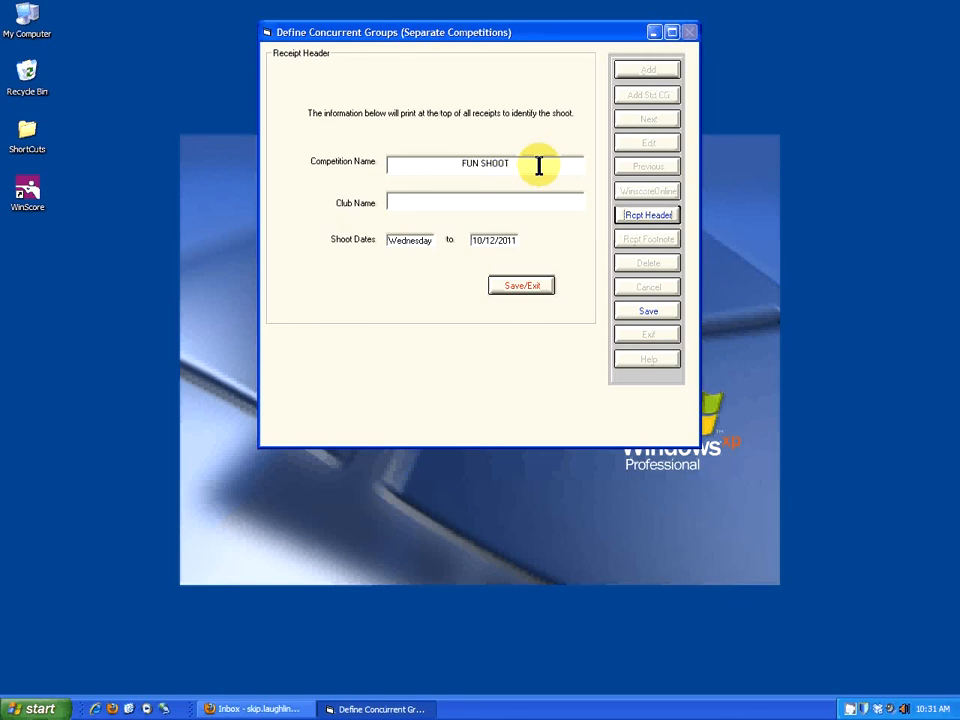
pyautogui.click(502, 200)
pyautogui.write('OUR BC')
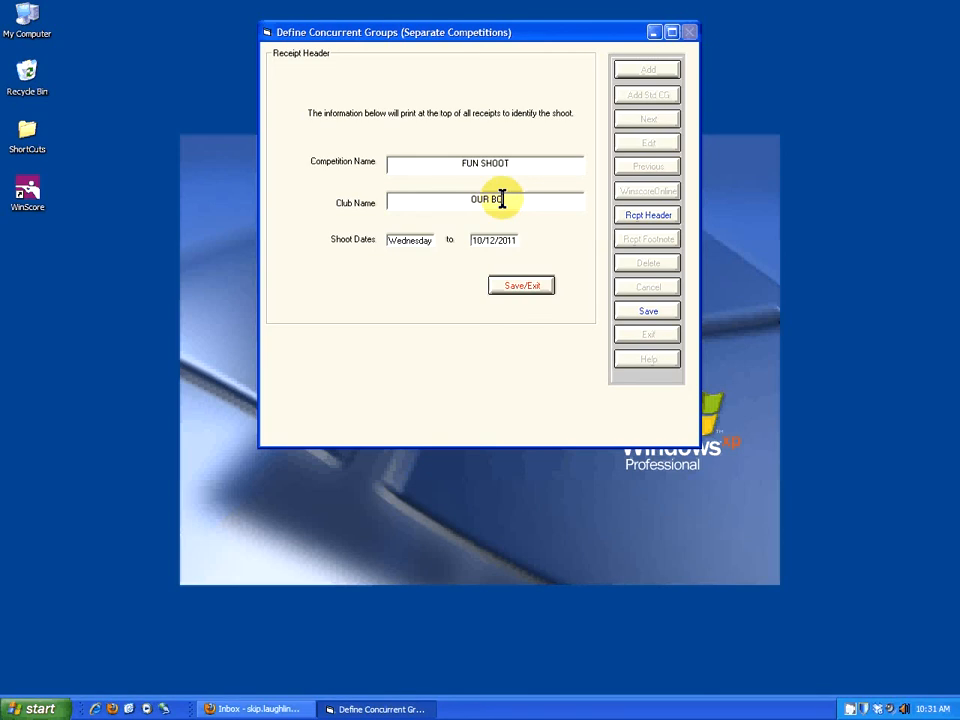
pyautogui.press('BackSpace')
pyautogui.write('CLUB')
pyautogui.press('Left')
pyautogui.press('Left')
pyautogui.press('Left')
pyautogui.press('Left')
# Set the receipt header's shoot start and end dates to 10/17/2011 and save the header.
pyautogui.click(395, 239)
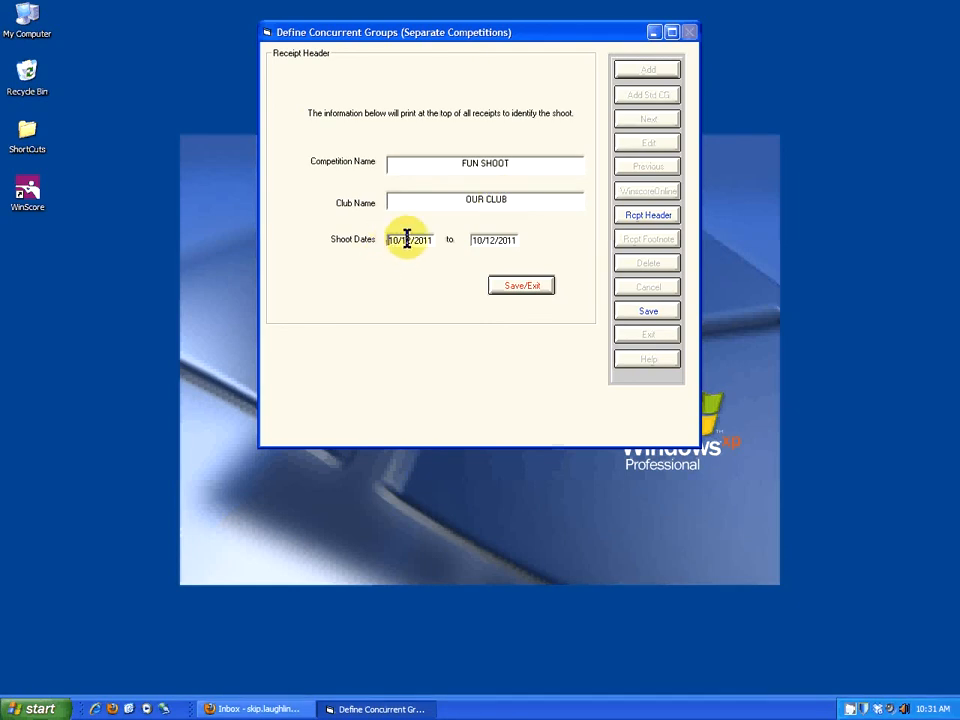
pyautogui.moveTo(405, 238); pyautogui.dragTo(420, 239)
pyautogui.press('Left')
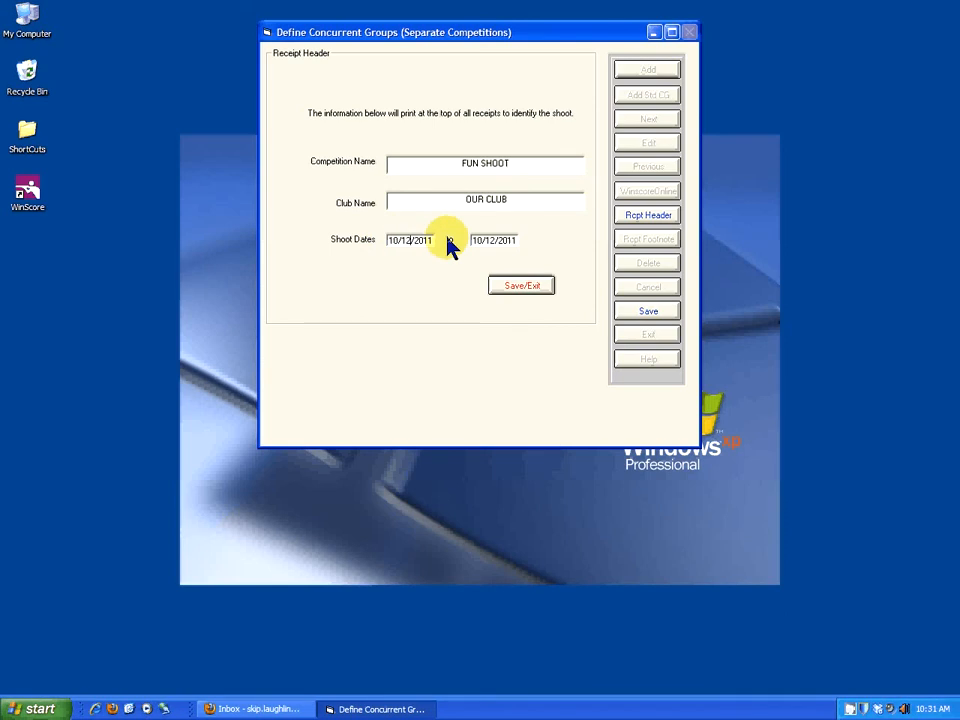
pyautogui.write('7')
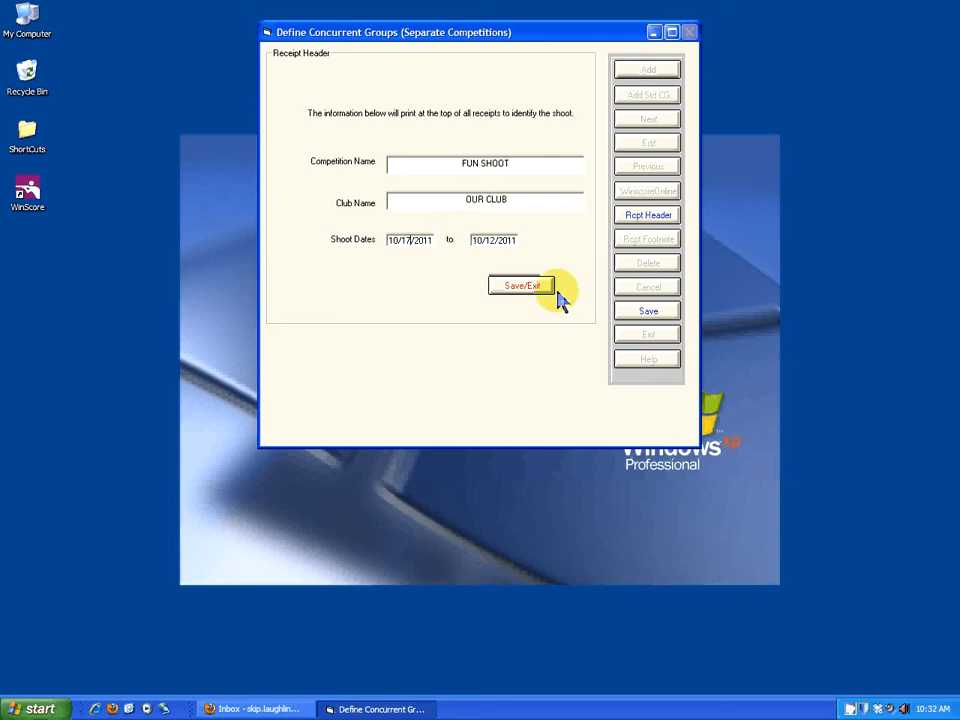
pyautogui.click(490, 239)
pyautogui.write('7')
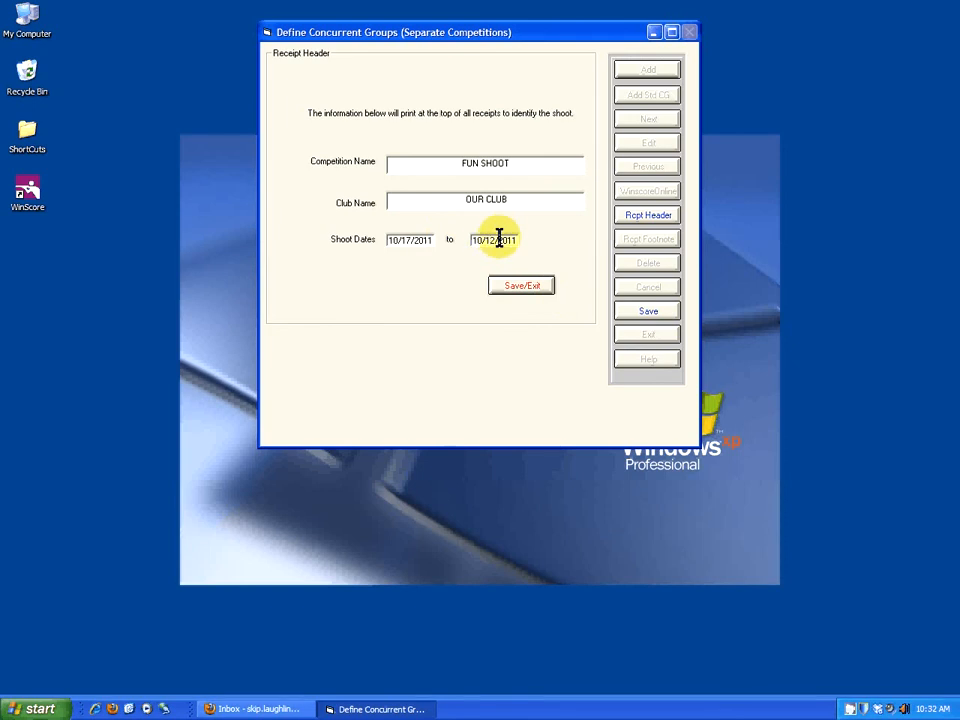
pyautogui.click(523, 287)
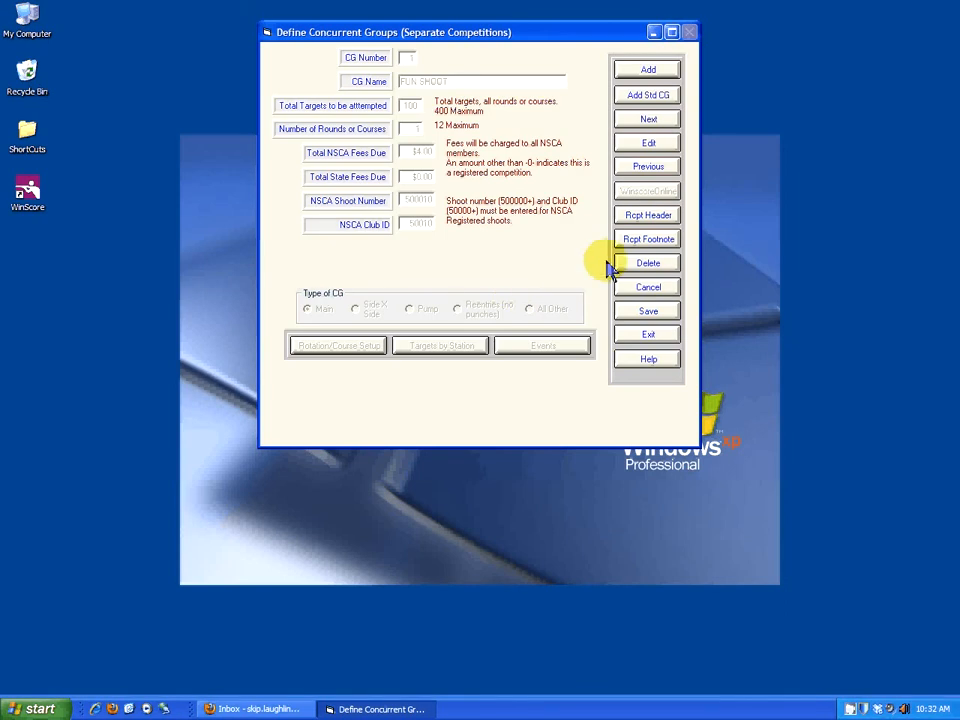
# Open the receipt footnote, save it without entering custom text, and exit the concurrent group definition.
pyautogui.click(647, 241)
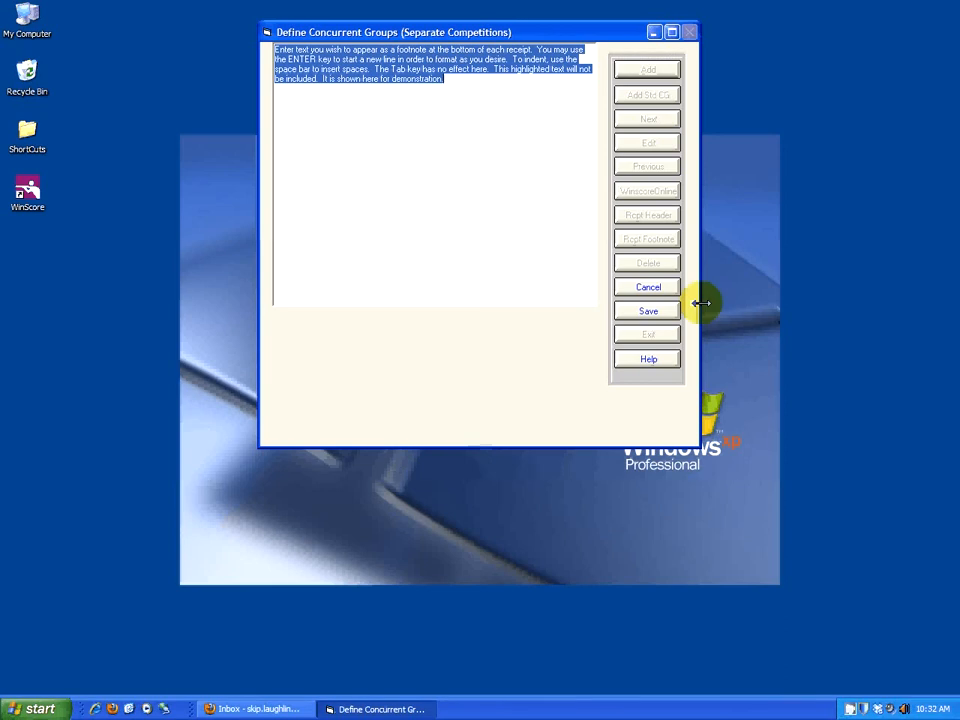
pyautogui.click(648, 311)
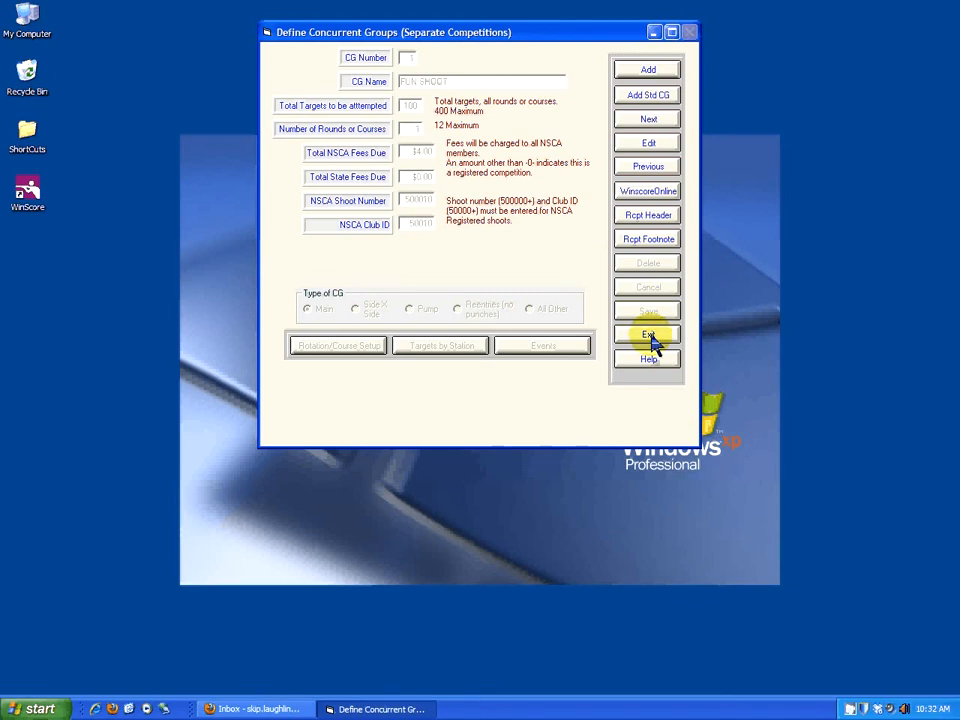
pyautogui.click(649, 335)
# Open the entrants section of the FUN SHOOT tournament.
pyautogui.click(612, 120)
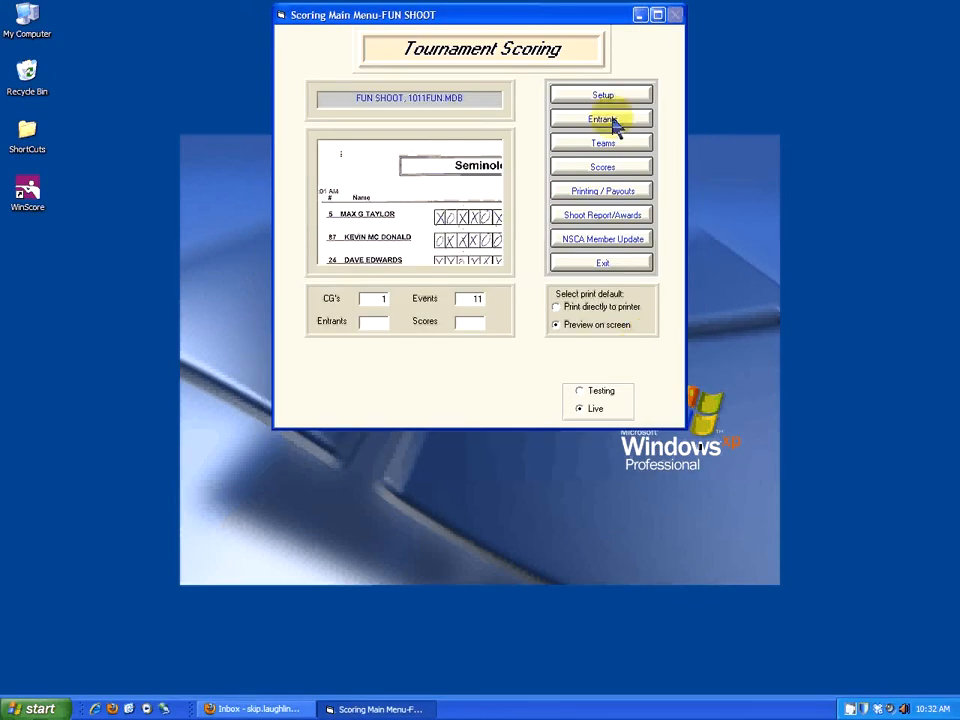